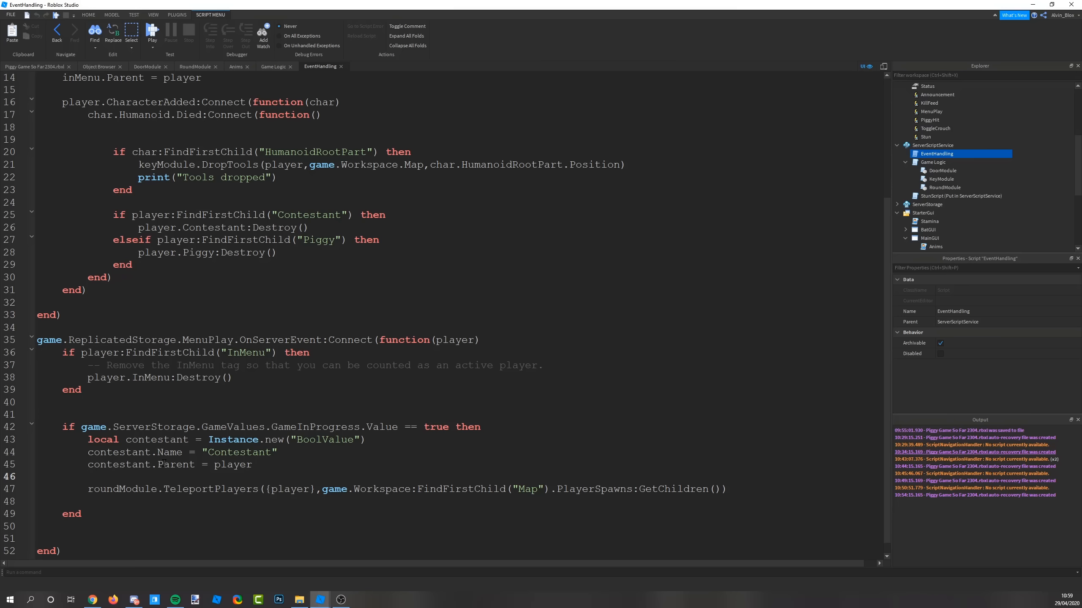
- In EventHandling's GameInProgress block, add a ToggleCrouch FireClient call passing player and true between the contestant code and the TeleportPlayers line
scroll(160, 460, "down", 1)
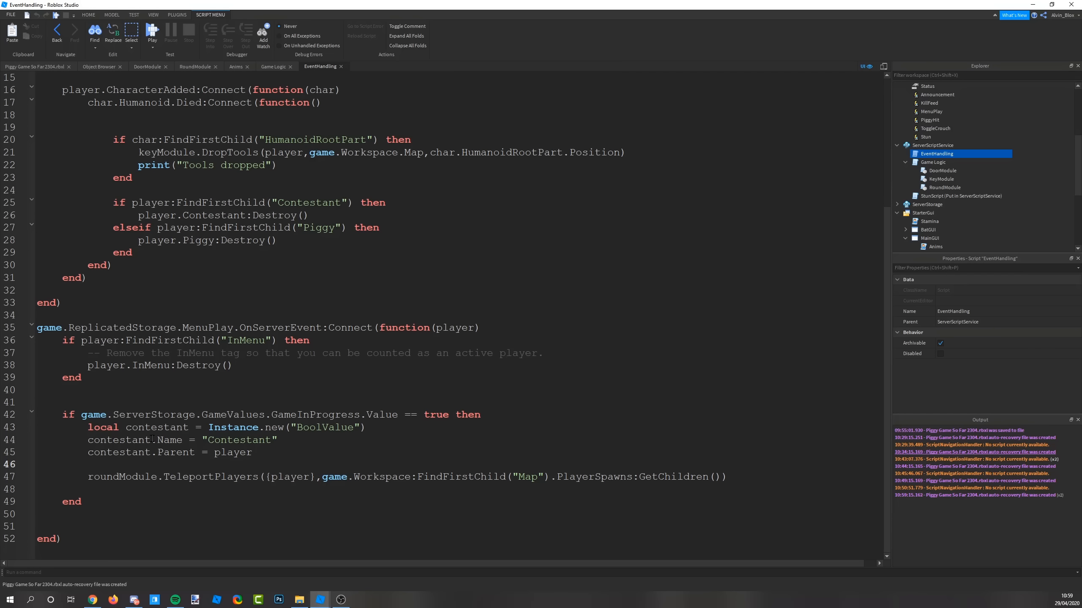
key("Return")
key("Return")
key("Up")
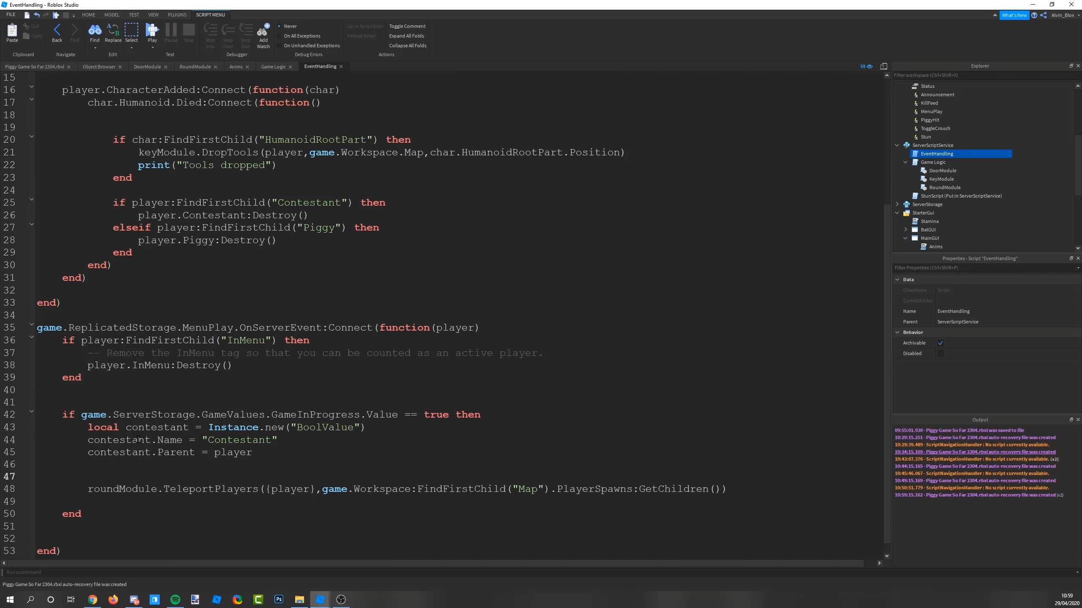
type("game.ReplicatedStorage")
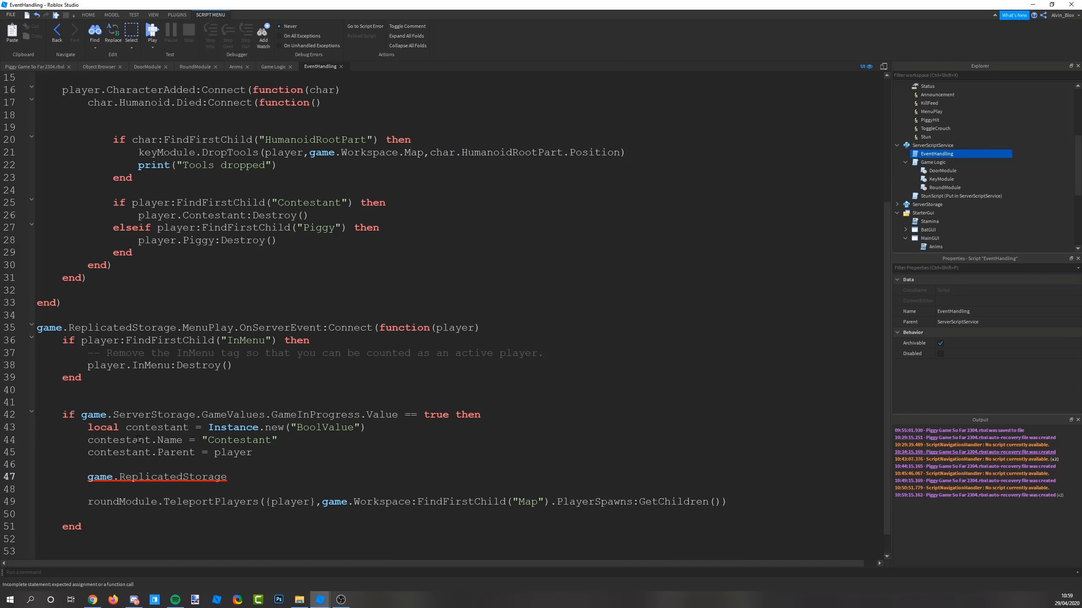
type(".ToggleCrouch:FireAllClients()")
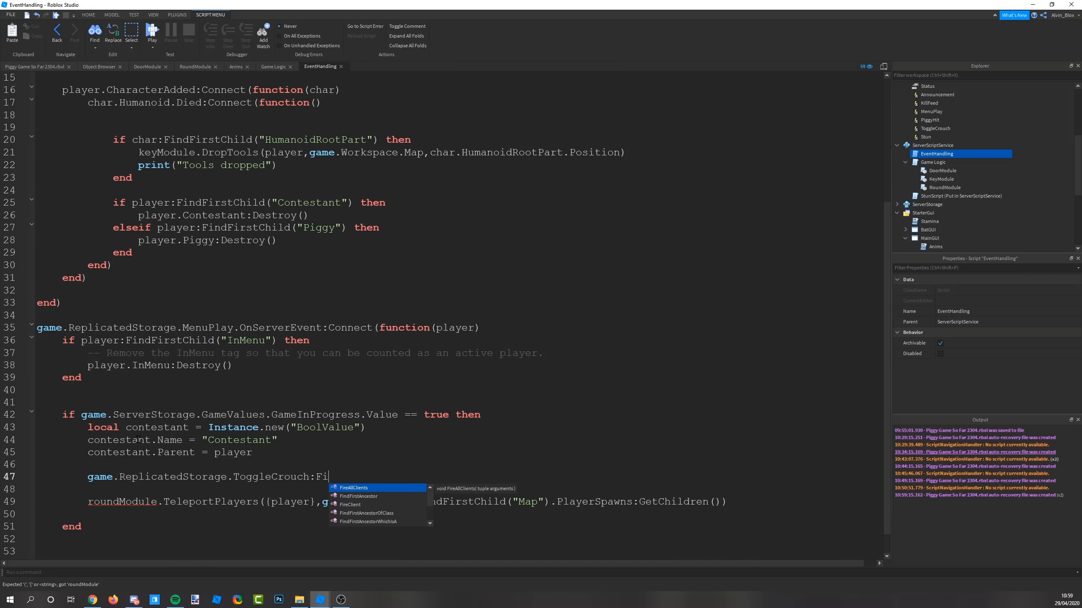
key("ctrl+BackSpace")
key("ctrl+BackSpace")
type("Fire")
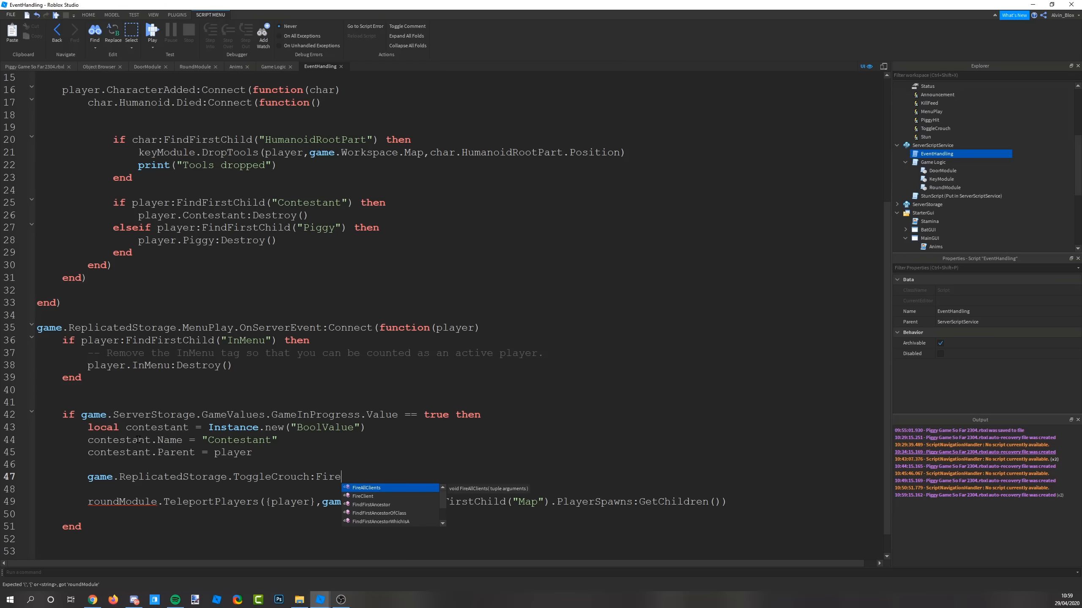
type("Client(player,")
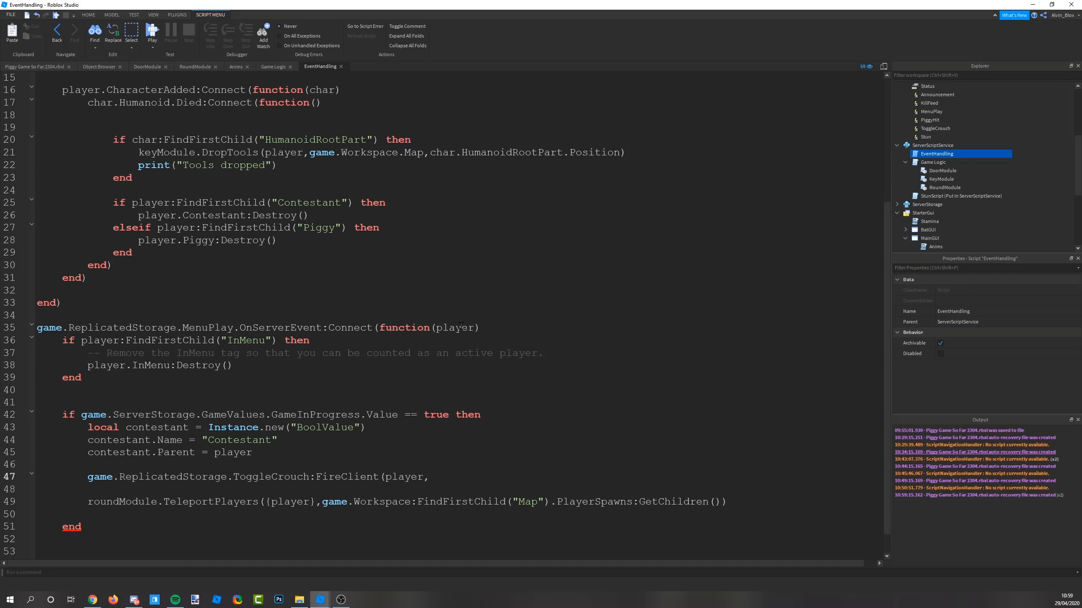
type("true")
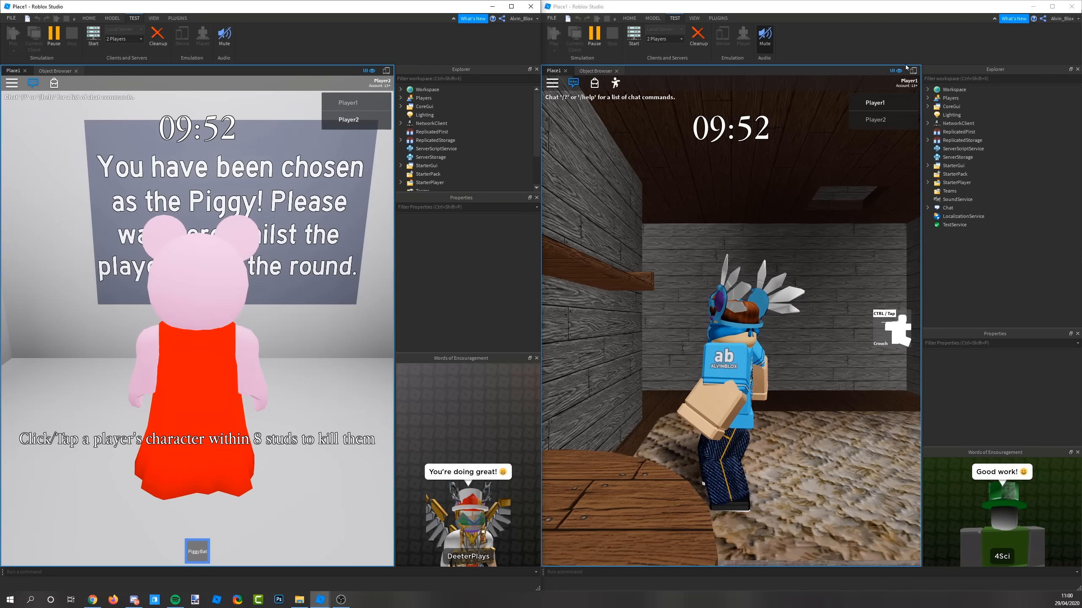
- Test crouching in the two-player session by walking Player1's character through the map while repeatedly toggling crouch
right_click_drag(707, 322, 717, 332)
key("w")
left_click(744, 233)
key("w")
right_click_drag(744, 231, 745, 232)
key("ctrl")
key("s")
key("s")
key("ctrl")
key("w")
key("ctrl")
key("a")
key("ctrl")
key("w")
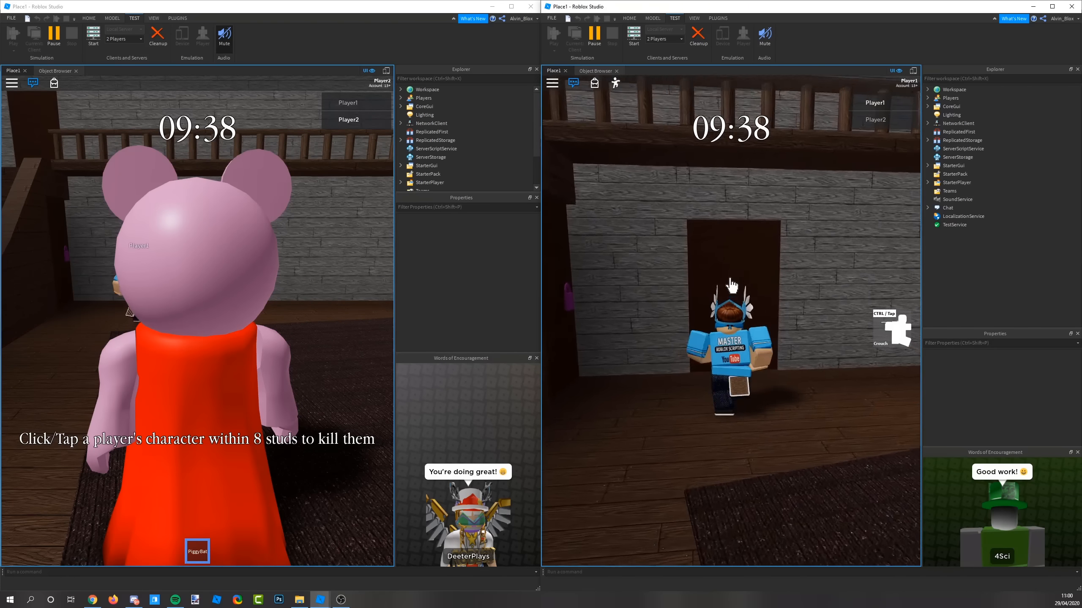
- Open the brown door as Player1, walk through the doorway and check the crouch toggle while moving beyond it
left_click(731, 284)
right_click_drag(723, 277, 723, 277)
key("w")
key("ctrl")
key("ctrl")
key("w")
right_click_drag(778, 309, 777, 309)
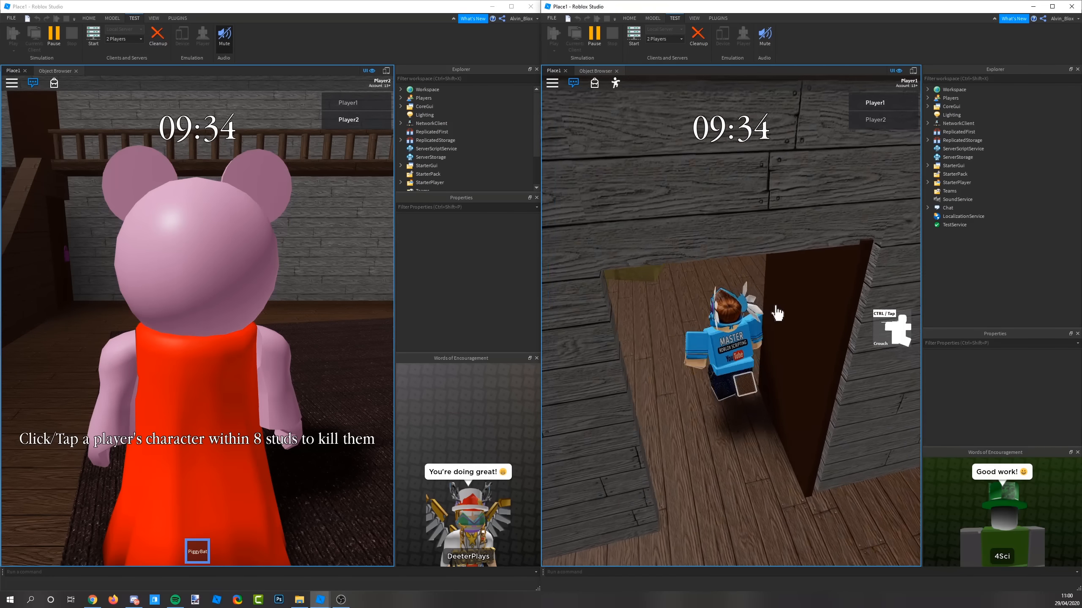
right_click_drag(842, 328, 843, 328)
left_click(768, 269)
right_click_drag(768, 268, 768, 269)
key("ctrl")
key("w")
key("s")
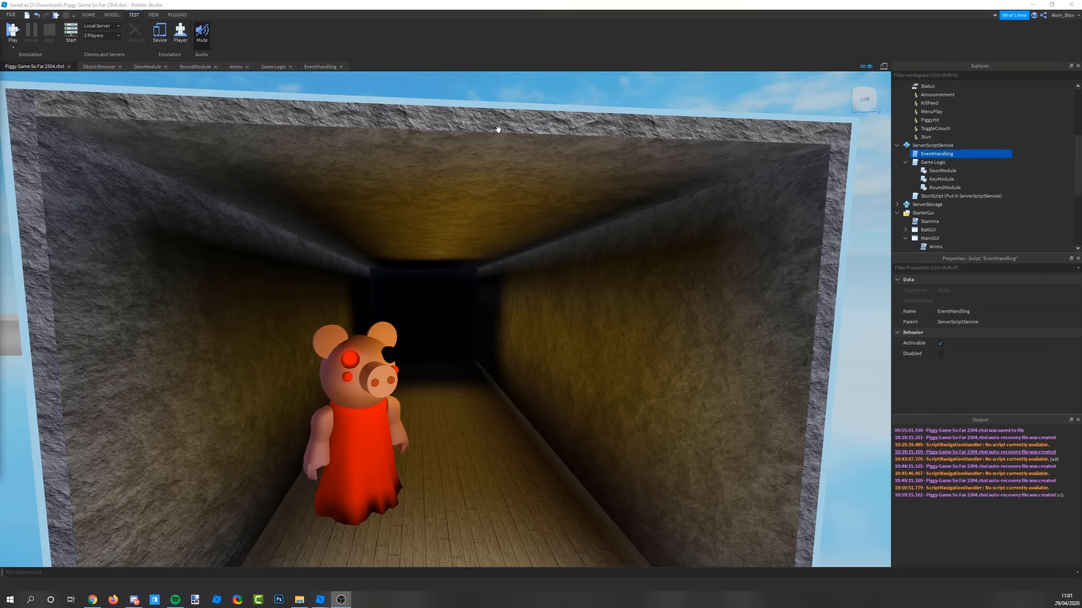
- Insert an R15 Block Rig dummy into the Piggy game place with the Rig Builder
right_click_drag(497, 130, 499, 133)
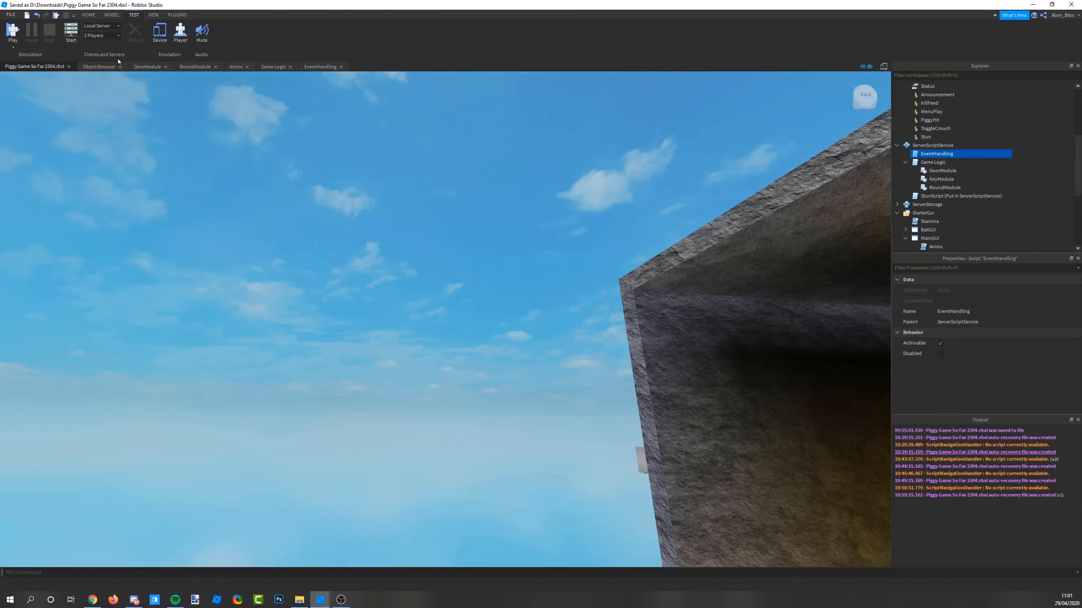
left_click(176, 15)
left_click(400, 197)
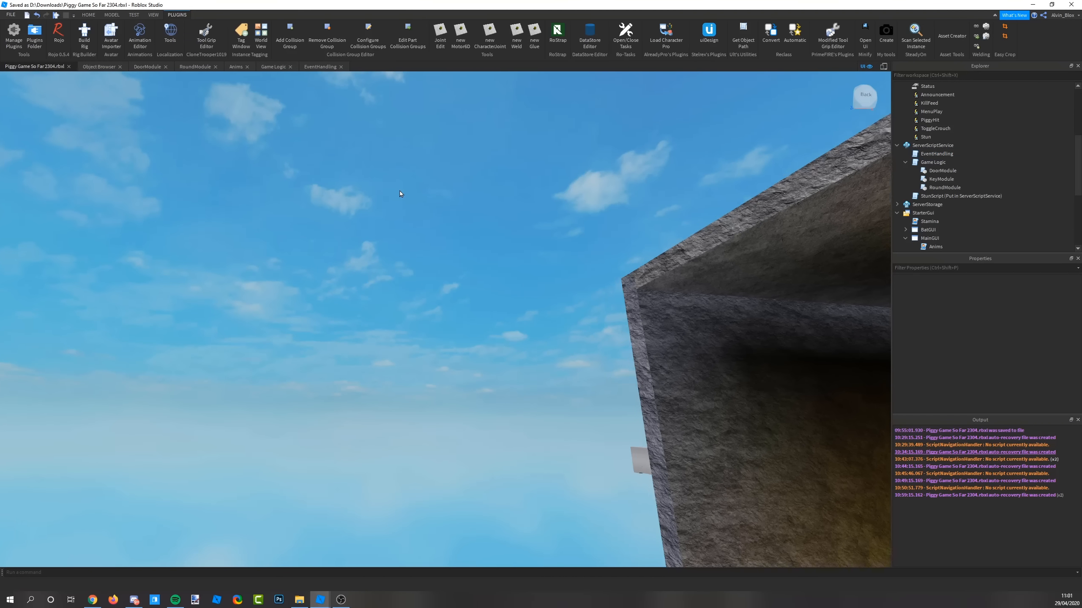
right_click_drag(440, 200, 439, 199)
key("w")
right_click_drag(174, 138, 174, 138)
left_click(86, 39)
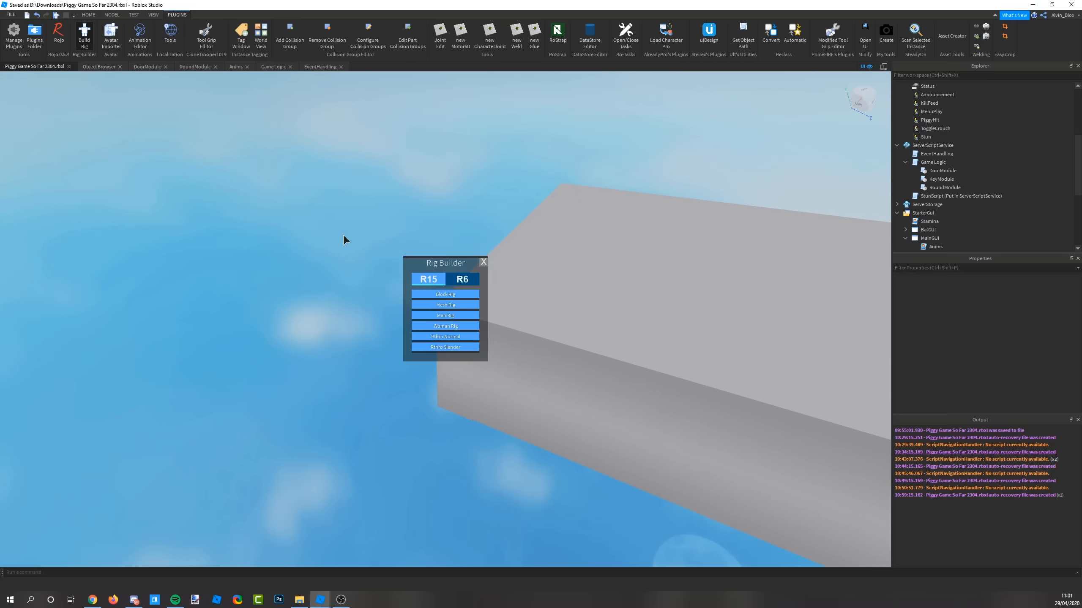
left_click(443, 298)
key("w")
right_click_drag(538, 335, 538, 335)
key("s")
key("w")
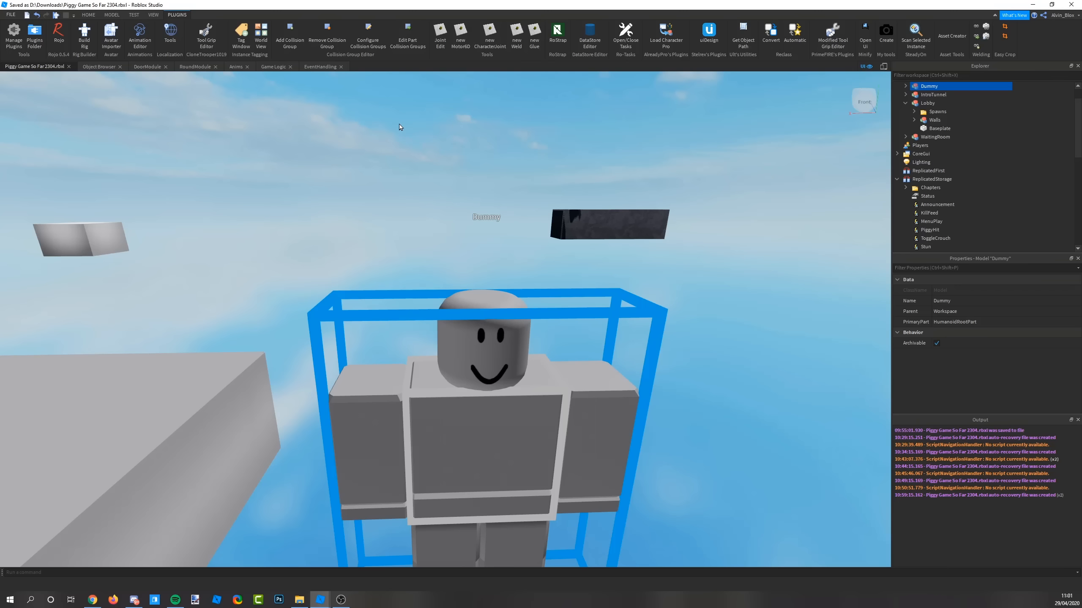
- Open the Animation Editor, choose the Dummy as the rig and create a new animation named crouch
left_click(135, 44)
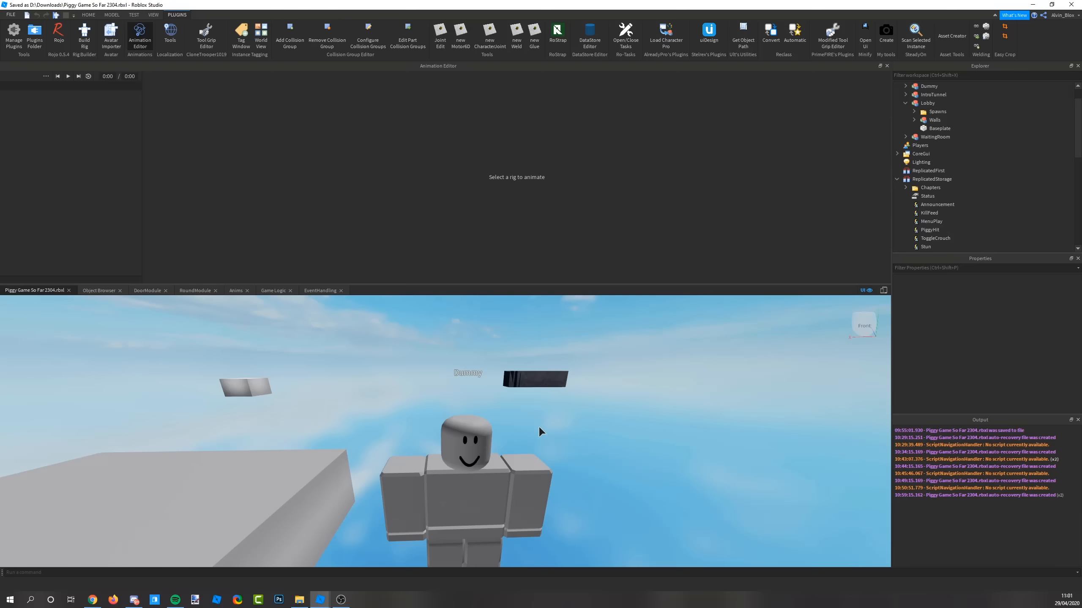
scroll(539, 432, "down", 3)
left_click(537, 430)
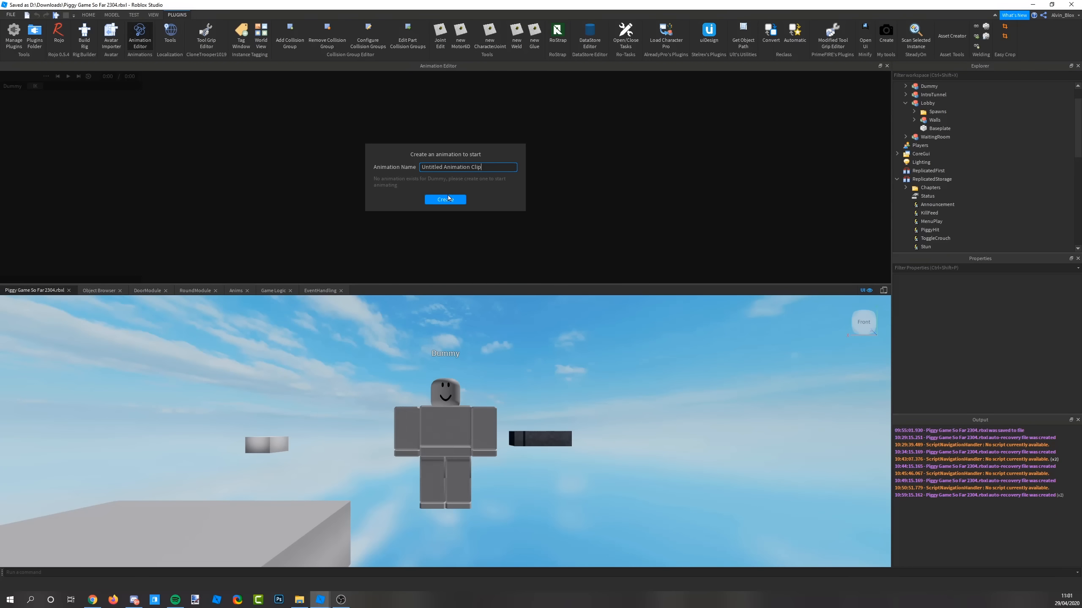
left_click_drag(490, 168, 355, 157)
type("crouch")
left_click(447, 199)
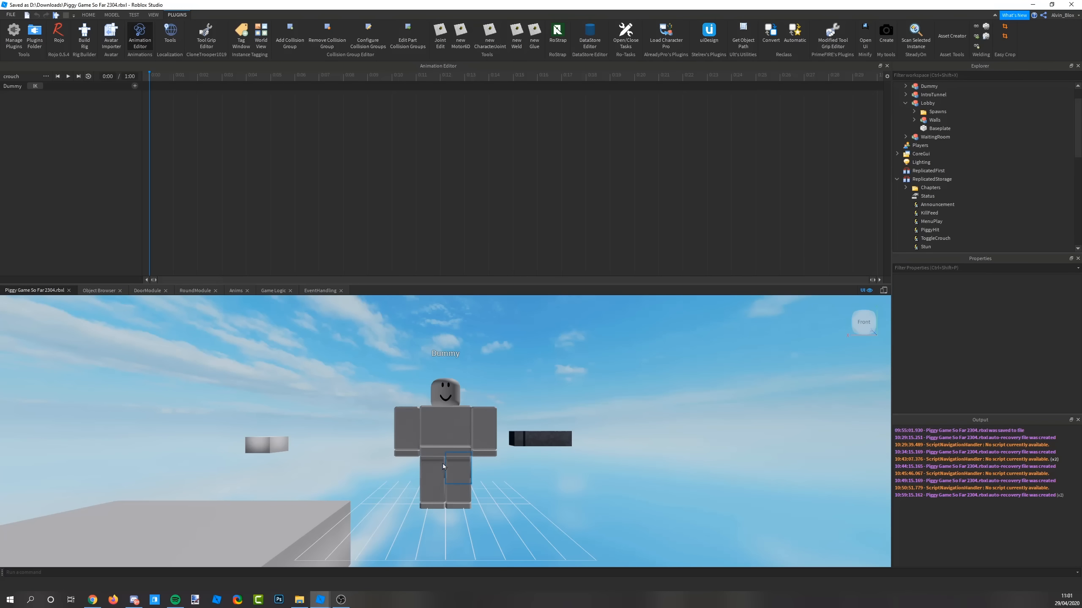
- Set the crouch animation's priority to Action
right_click_drag(356, 355, 451, 374)
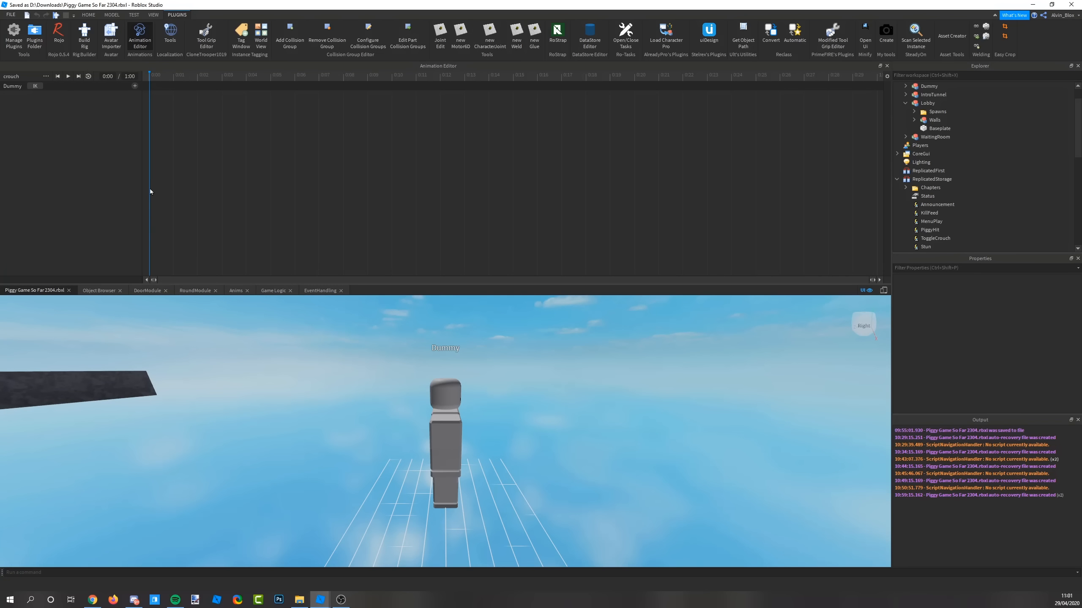
right_click_drag(411, 438, 511, 440)
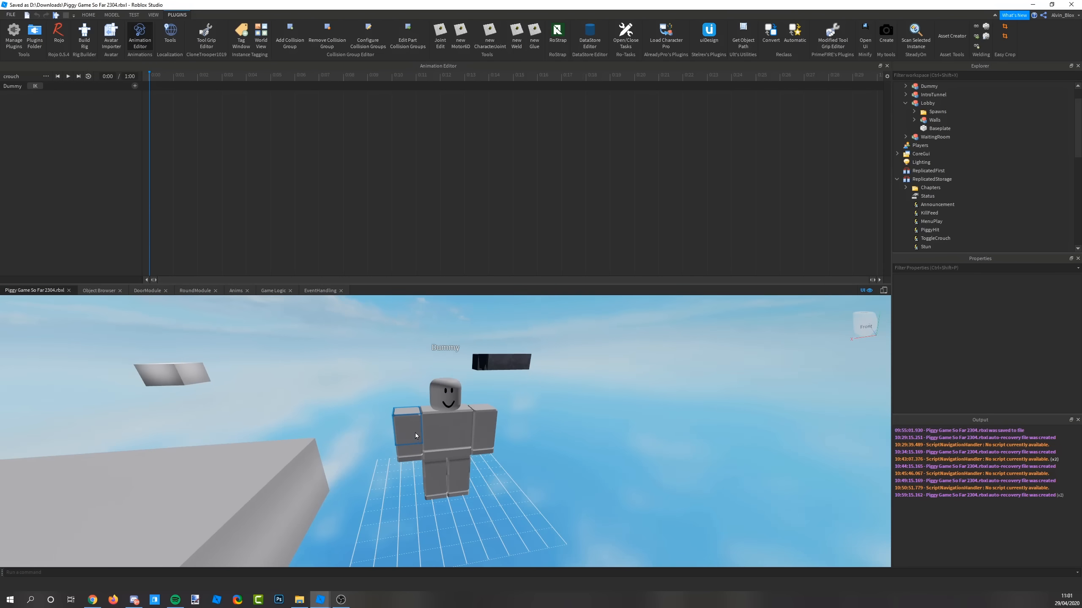
left_click(46, 76)
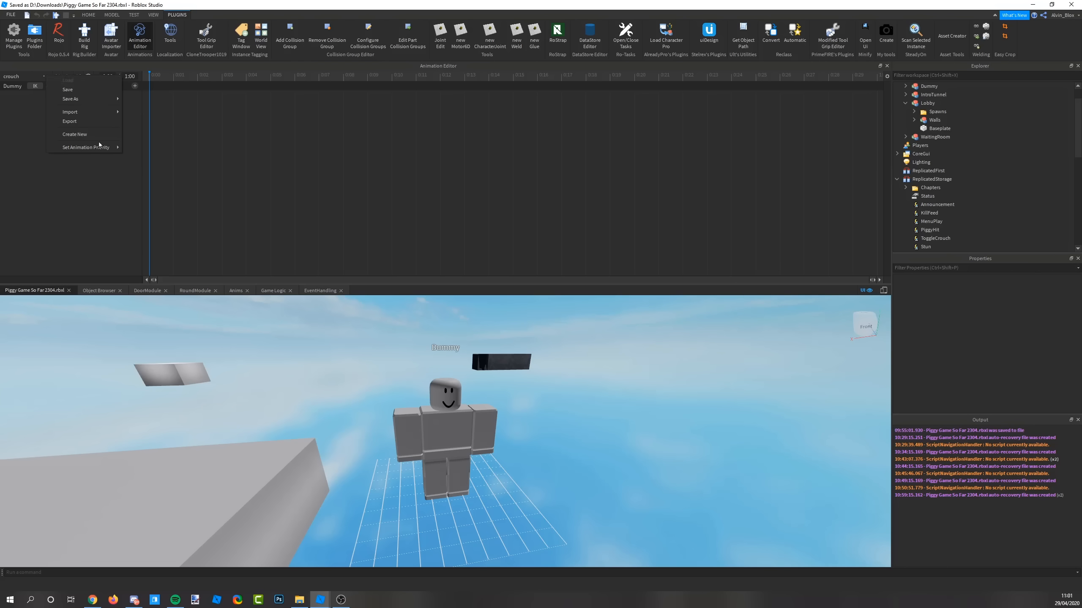
mouse_move(93, 147)
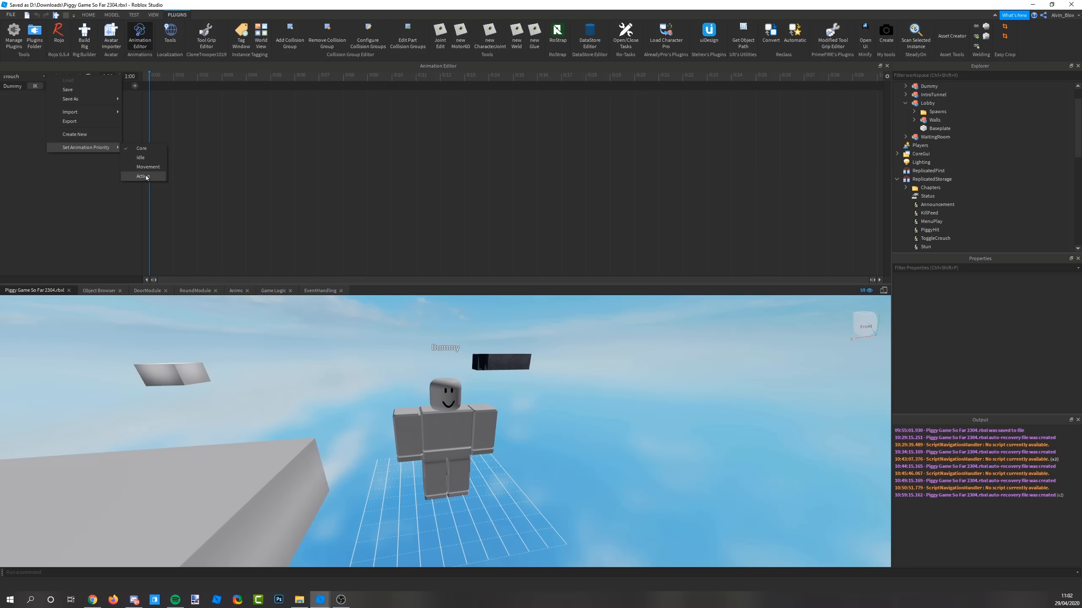
left_click(143, 175)
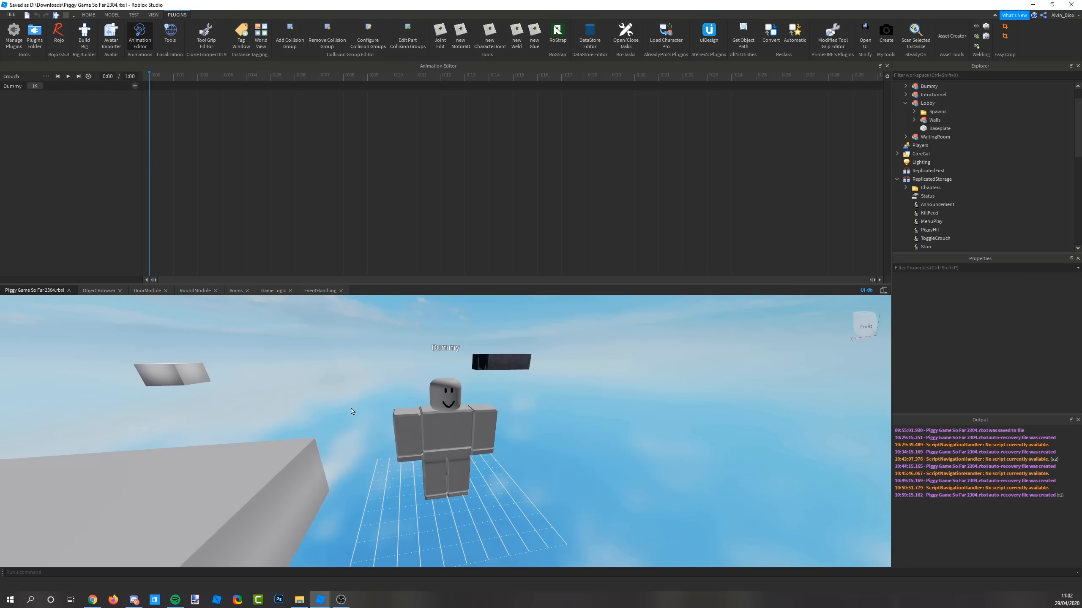
- Examine the dummy's lower torso and legs from the side, front and below
key("a")
right_click_drag(441, 490, 438, 483)
key("w")
key("w")
key("s")
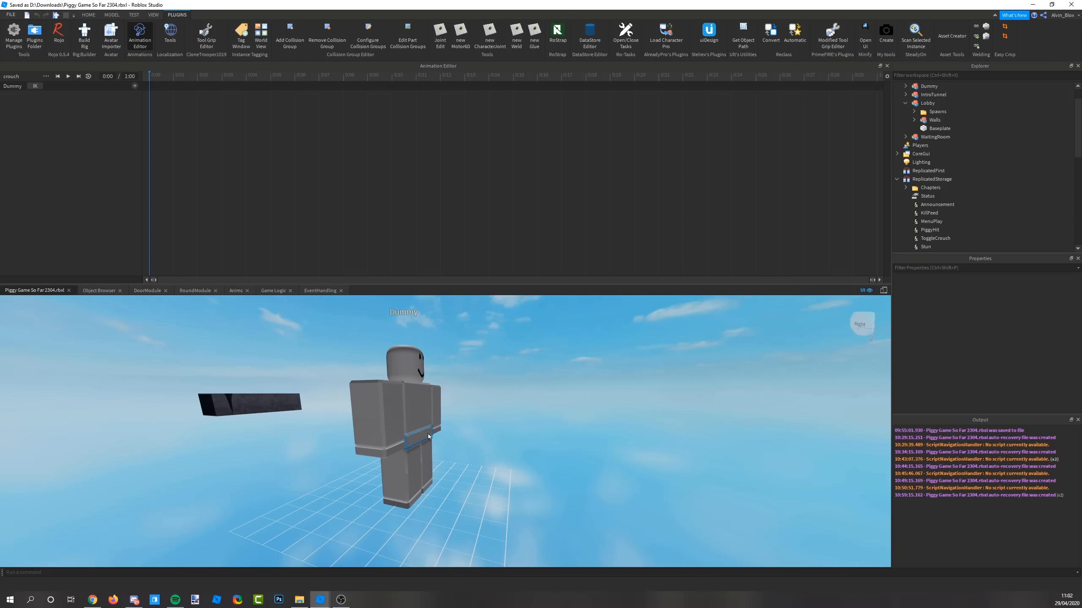
right_click_drag(396, 550, 396, 550)
key("q")
right_click_drag(451, 465, 464, 446)
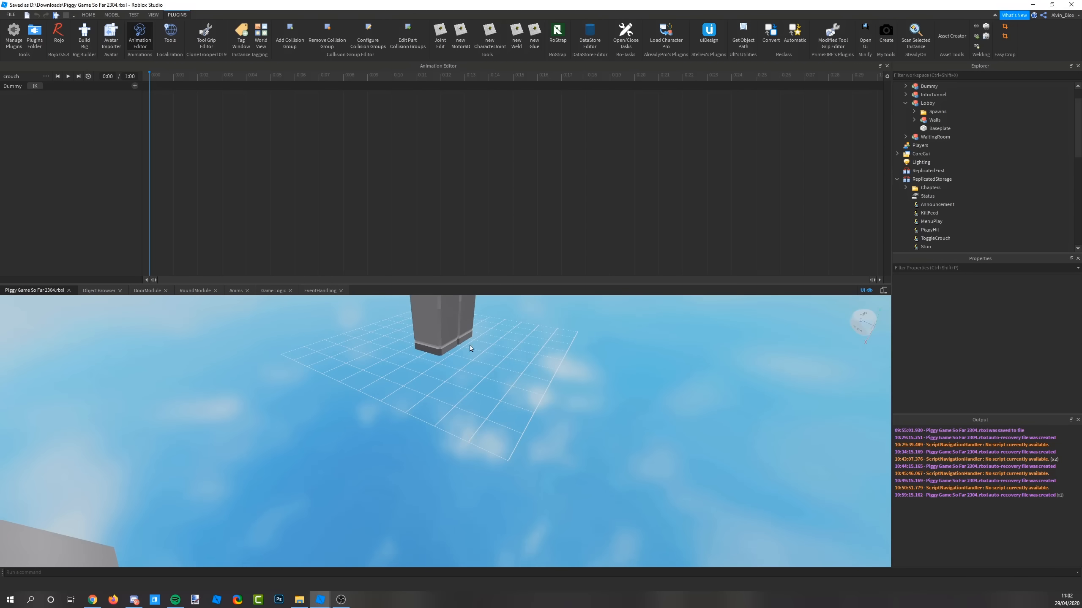
right_click_drag(548, 376, 549, 376)
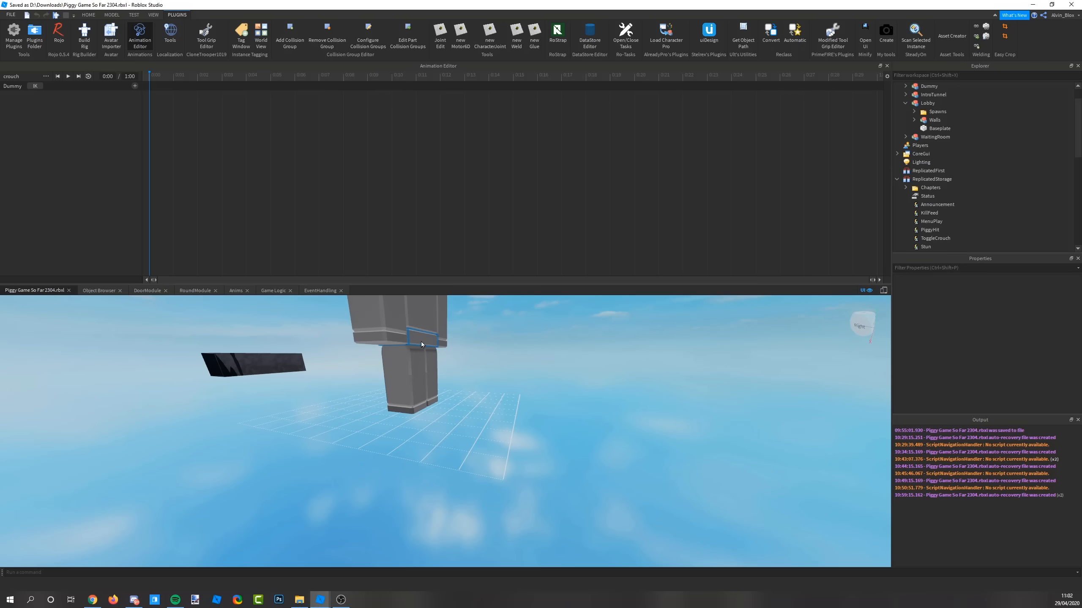
left_click(422, 346)
right_click_drag(528, 452, 529, 451)
left_click(504, 391)
right_click_drag(504, 391, 504, 391)
scroll(620, 474, "down", 2)
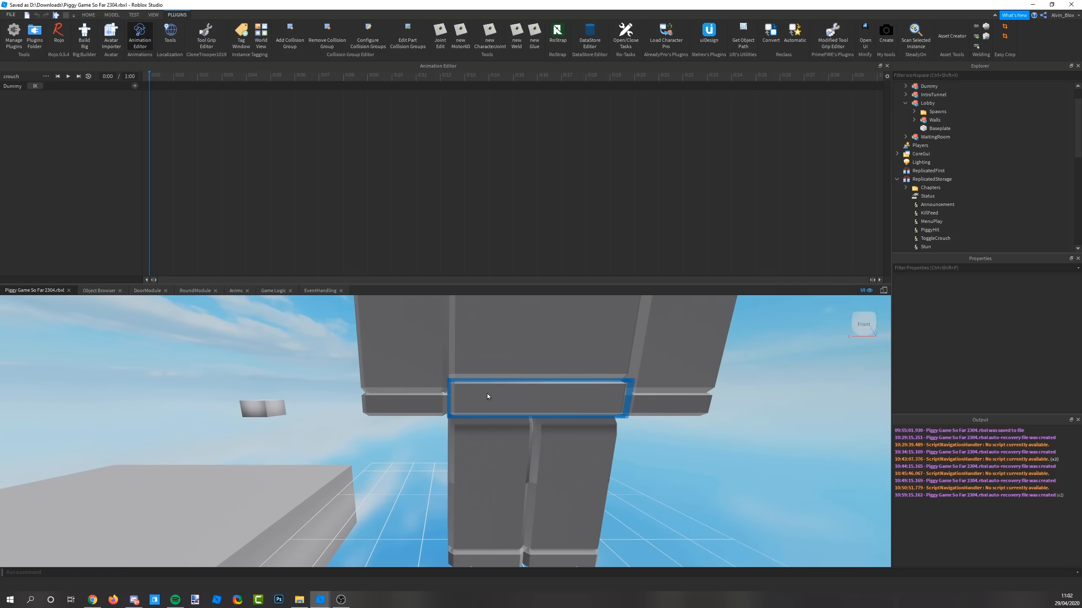
key("d")
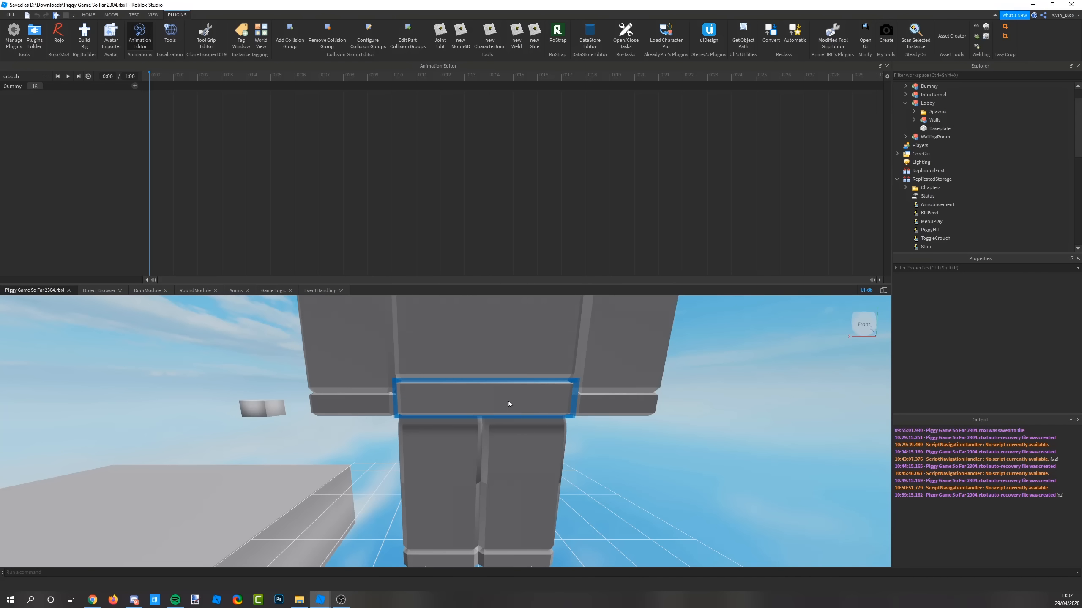
right_click_drag(506, 443, 506, 443)
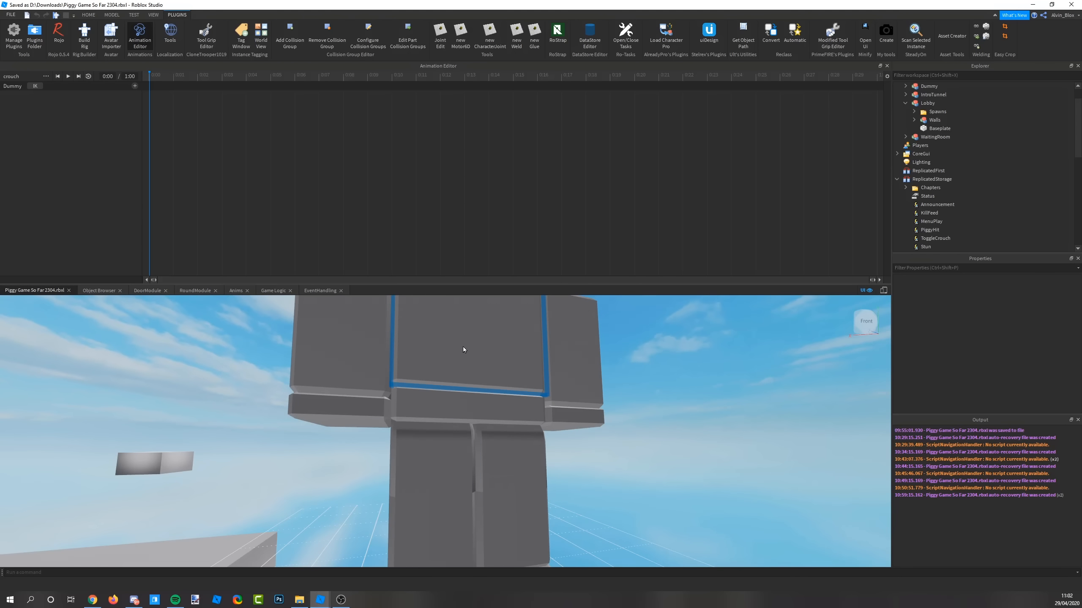
right_click_drag(662, 333, 662, 333)
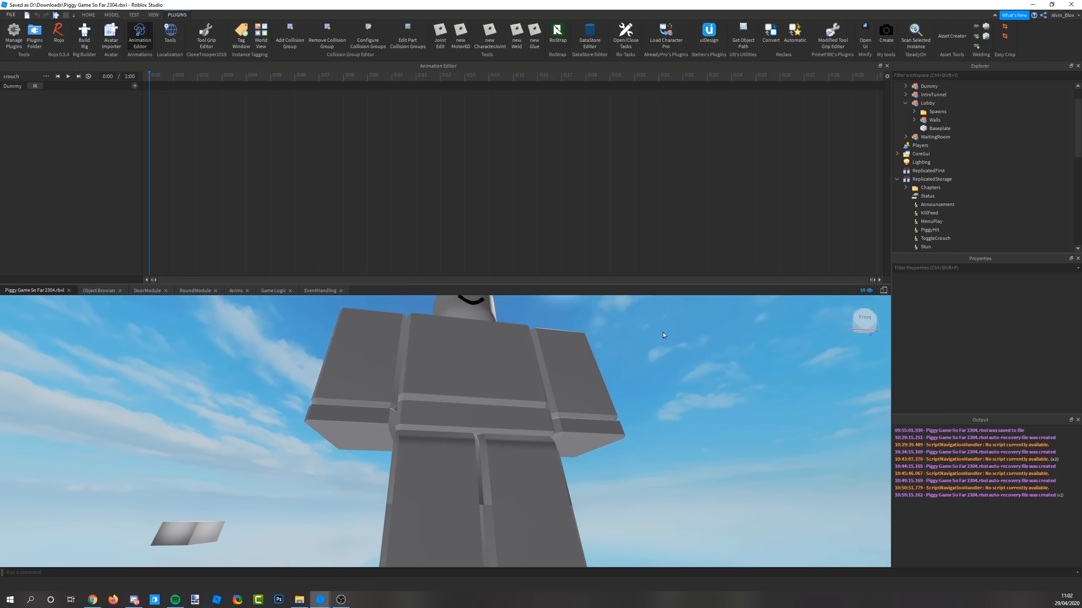
right_click_drag(521, 468, 520, 468)
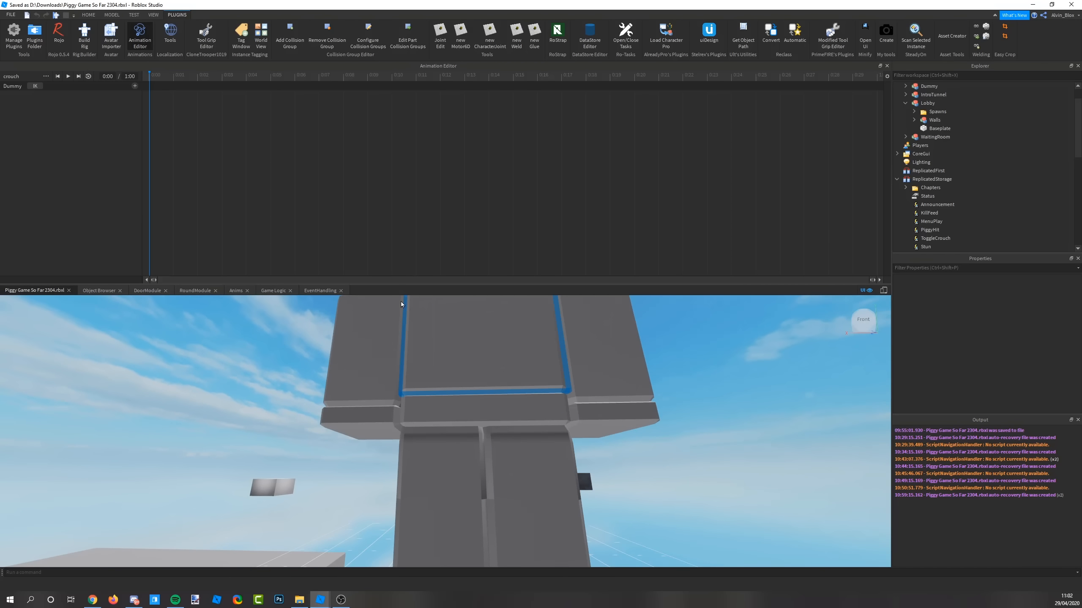
right_click_drag(495, 382, 495, 381)
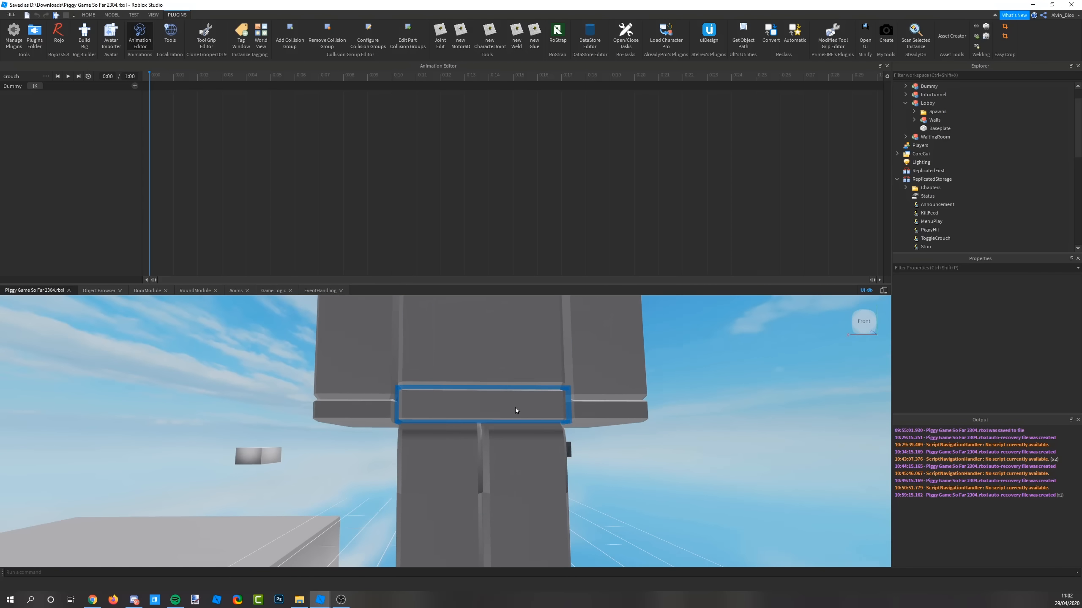
- Move the dummy's LowerTorso downward with the Move tool to key the crouch pose at frame 0:00
left_click(477, 406)
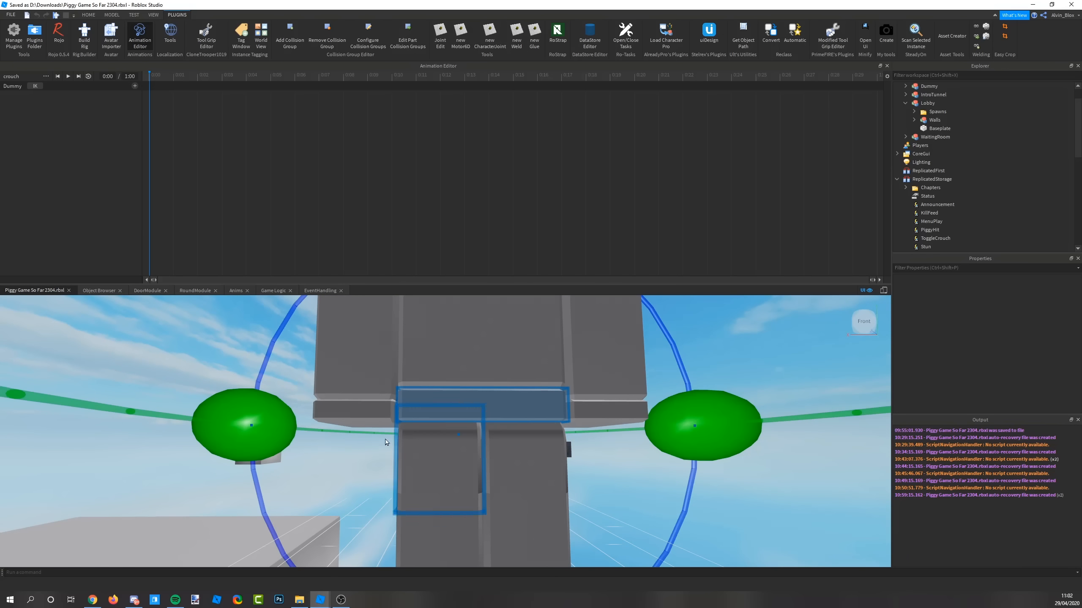
left_click(88, 15)
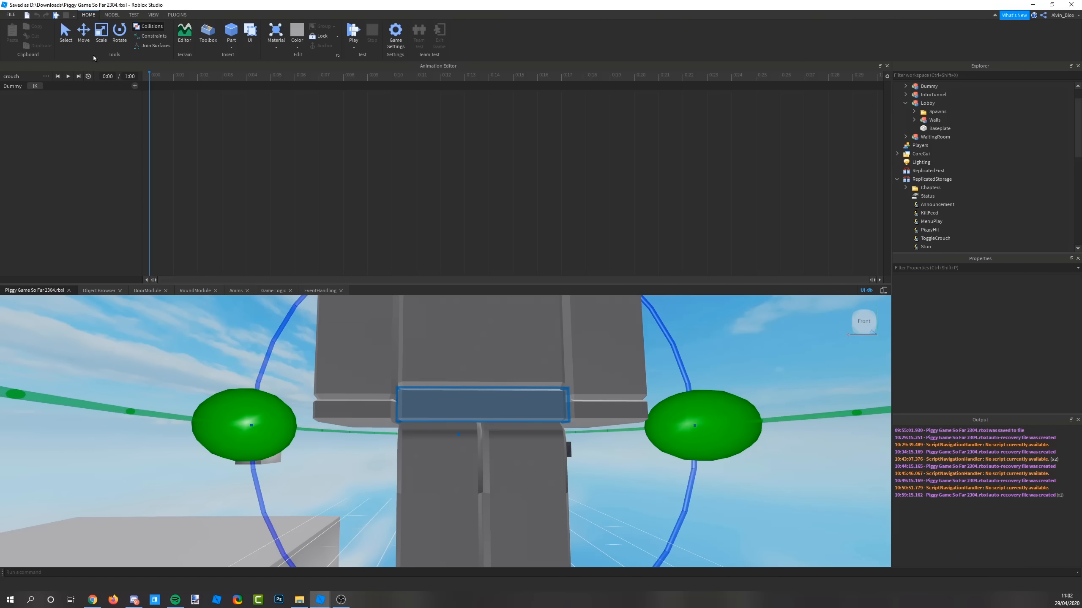
left_click(84, 38)
right_click_drag(405, 391, 404, 391)
scroll(404, 391, "down", 6)
left_click_drag(414, 490, 418, 533)
scroll(420, 526, "up", 5)
right_click_drag(421, 490, 405, 490)
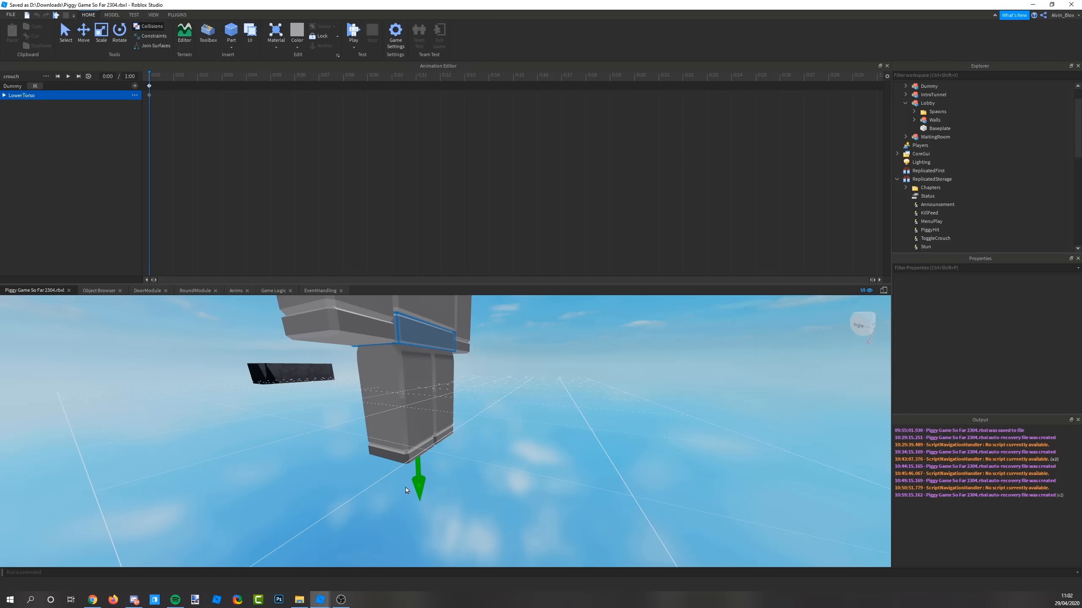
mouse_move(405, 490)
left_mouse_down()
mouse_move(400, 511)
mouse_move(396, 496)
left_mouse_up()
scroll(488, 456, "up", 4)
right_click_drag(483, 451, 450, 456)
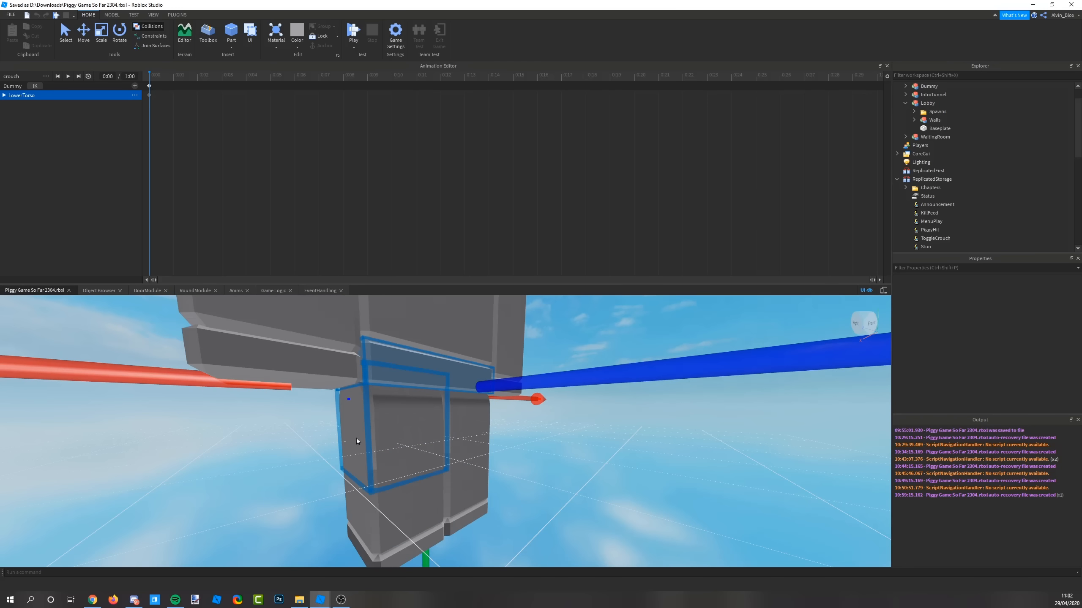
- Rotate the dummy's RightUpperLeg backward to roughly horizontal with the Rotate tool at frame 0:00
scroll(449, 456, "down", 3)
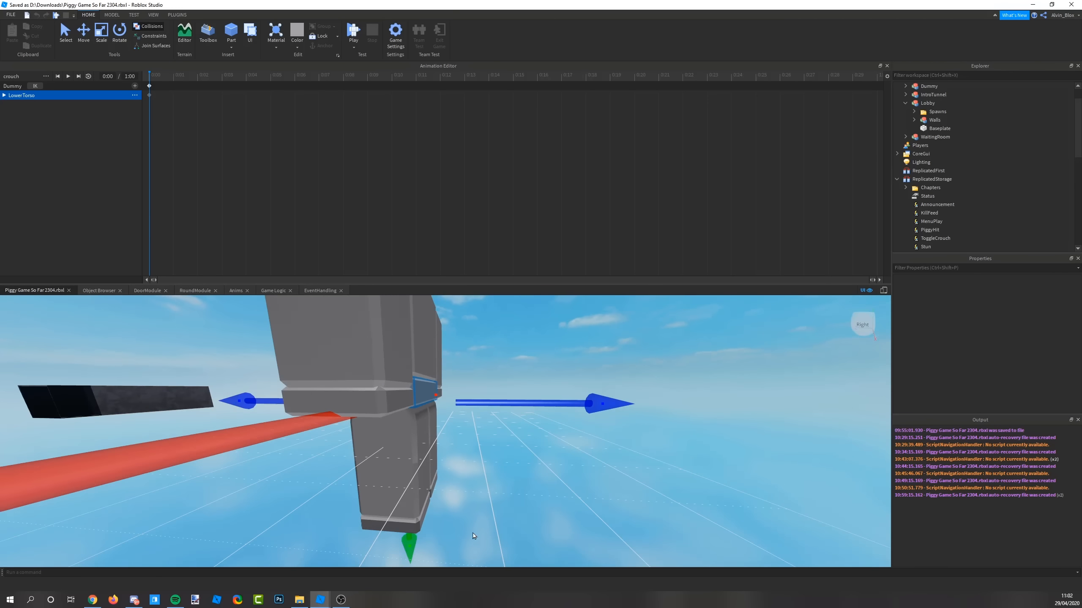
right_click_drag(475, 536, 470, 517)
scroll(470, 516, "down", 2)
left_click(470, 517)
key("d")
left_click(402, 444)
key("d")
right_click_drag(464, 466, 456, 468)
key("r")
key("d")
key("a")
key("d")
scroll(453, 463, "down", 3)
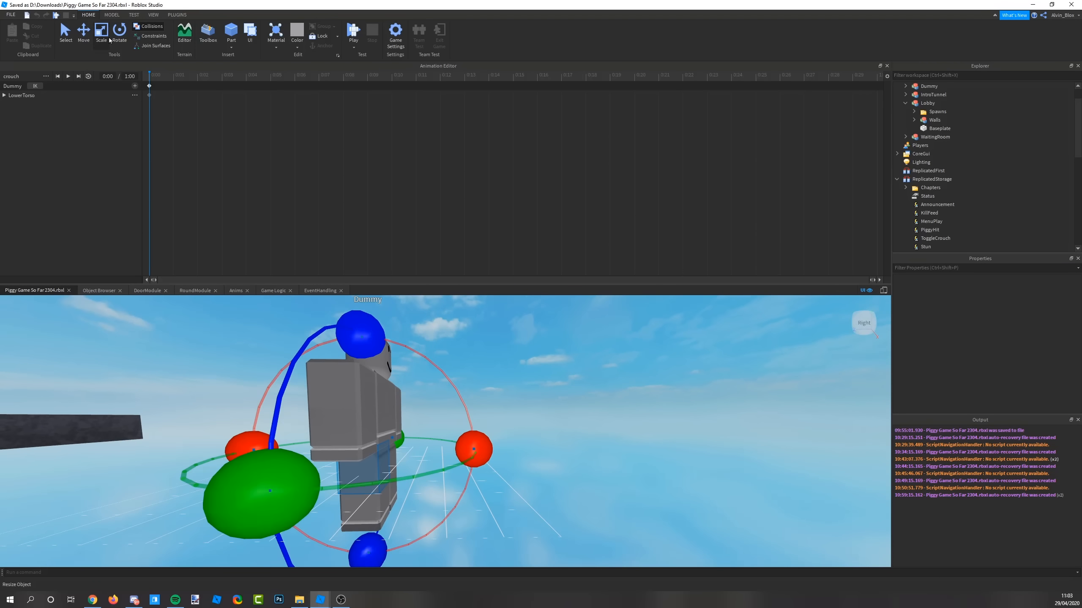
scroll(338, 416, "down", 2)
left_click_drag(486, 433, 398, 487)
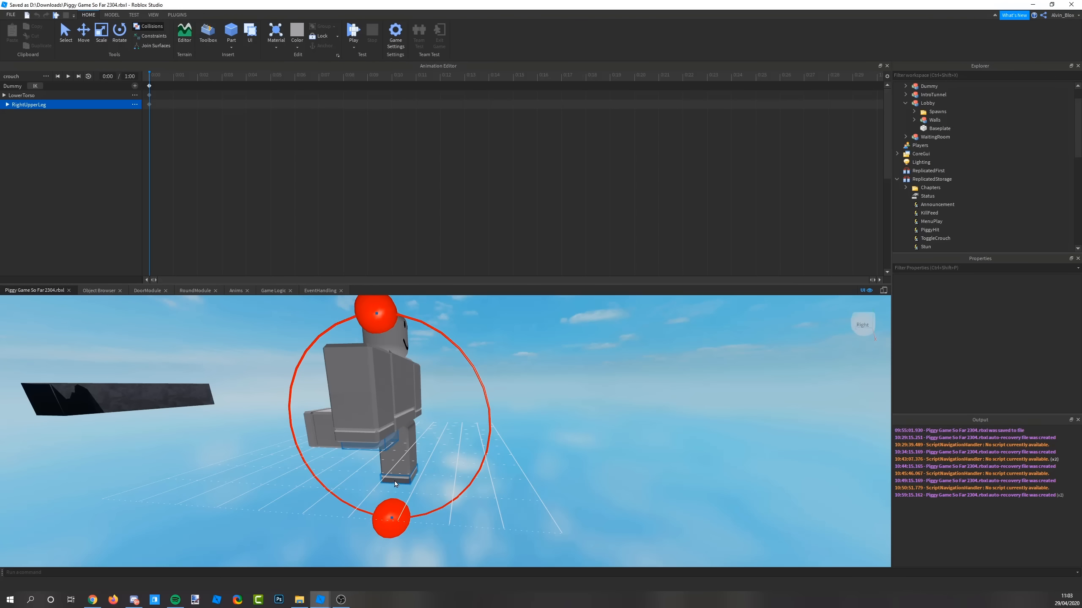
- Bend the dummy's RightLowerLeg at the knee by rotating it at frame 0:00
right_click_drag(395, 484, 417, 447)
scroll(426, 460, "up", 2)
left_click(642, 478)
left_click_drag(657, 469, 616, 520)
- Rotate the dummy's LeftUpperLeg forward at frame 0:00
right_click_drag(616, 519, 568, 474)
left_click(577, 462)
scroll(553, 473, "up", 3)
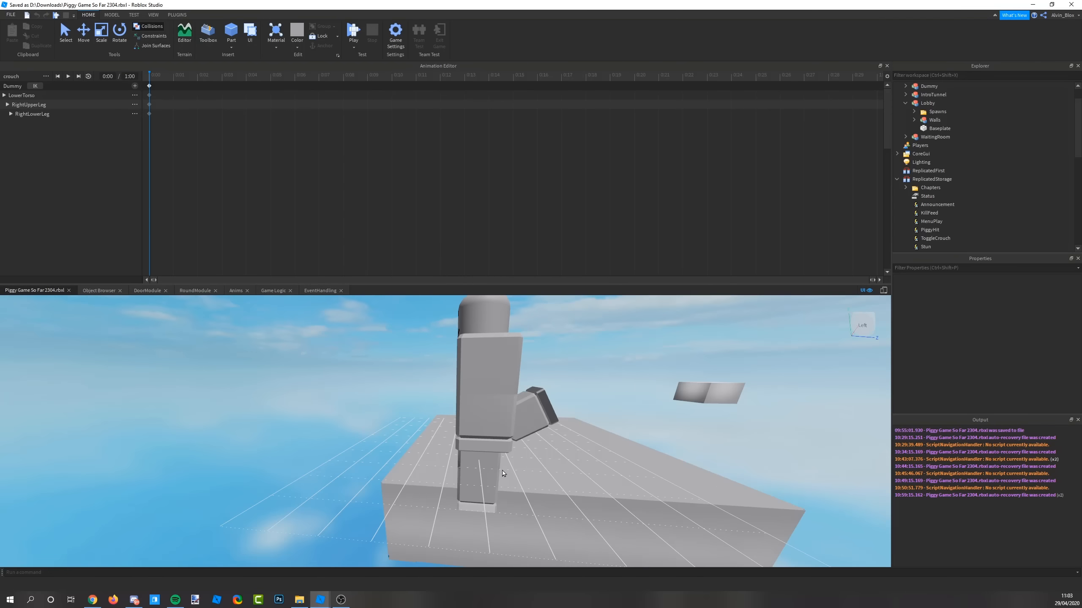
left_click(489, 461)
scroll(489, 461, "up", 4)
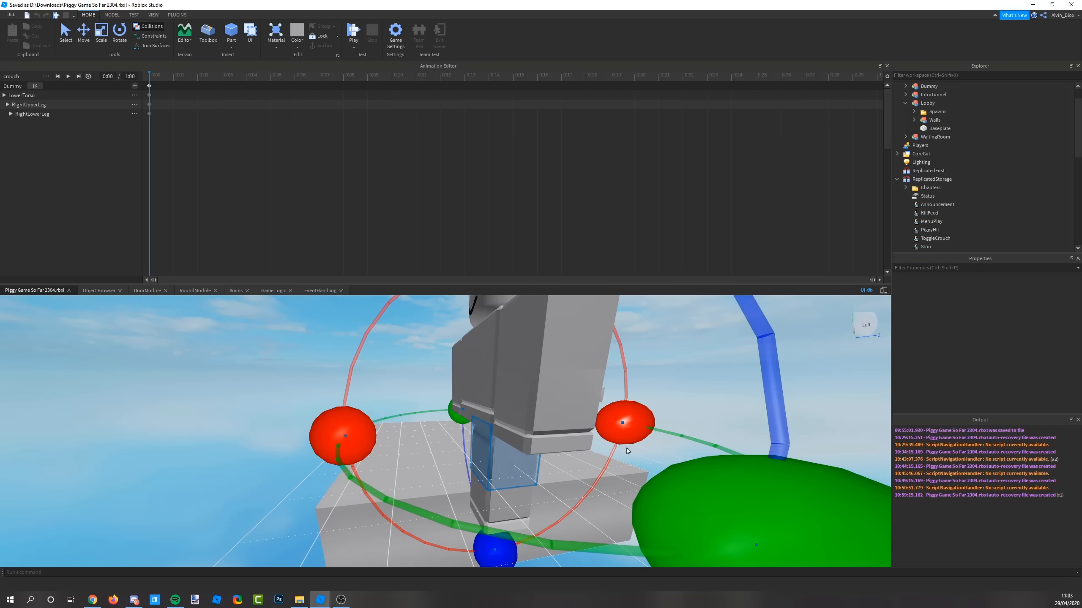
left_click_drag(631, 429, 520, 506)
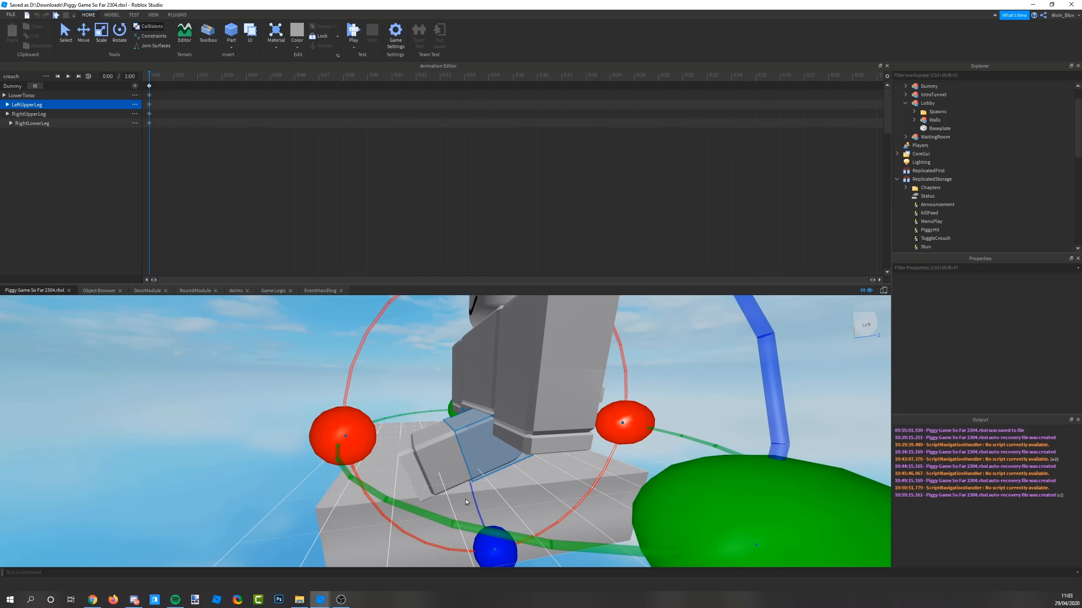
- Rotate the dummy's LeftLowerLeg at the knee to bend it down toward the ground at frame 0:00
left_click(459, 464)
left_click_drag(602, 437, 504, 391)
- Rotate the dummy's RightUpperArm forward in front of the torso at frame 0:00
key("s")
right_click_drag(504, 422, 411, 397)
key("d")
key("w")
left_click(504, 421)
key("s")
key("a")
key("a")
key("w")
key("d")
key("s")
key("s")
key("w")
left_click(370, 374)
key("w")
key("s")
left_click_drag(392, 465, 411, 443)
left_click_drag(462, 414, 446, 360)
- Rotate the dummy's LeftUpperArm forward and inward in front of the torso at frame 0:00
key("d")
right_click_drag(443, 384, 443, 384)
left_click(485, 421)
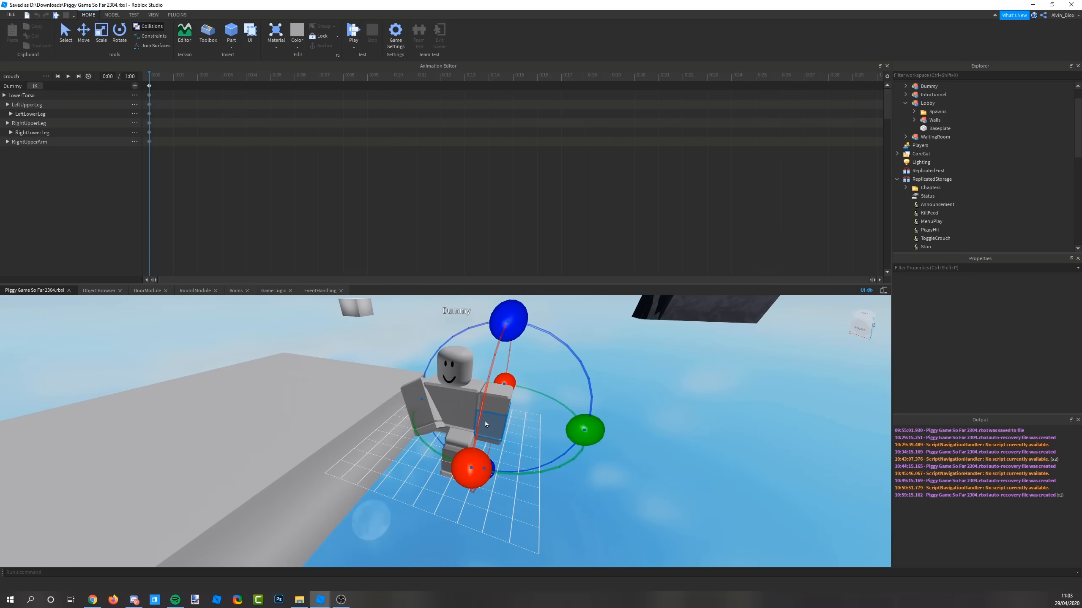
key("d")
right_click_drag(497, 407, 497, 408)
left_click_drag(488, 387, 532, 451)
key("a")
right_click_drag(523, 437, 523, 437)
key("a")
key("w")
mouse_move(466, 450)
left_mouse_down()
mouse_move(468, 471)
mouse_move(465, 460)
left_mouse_up()
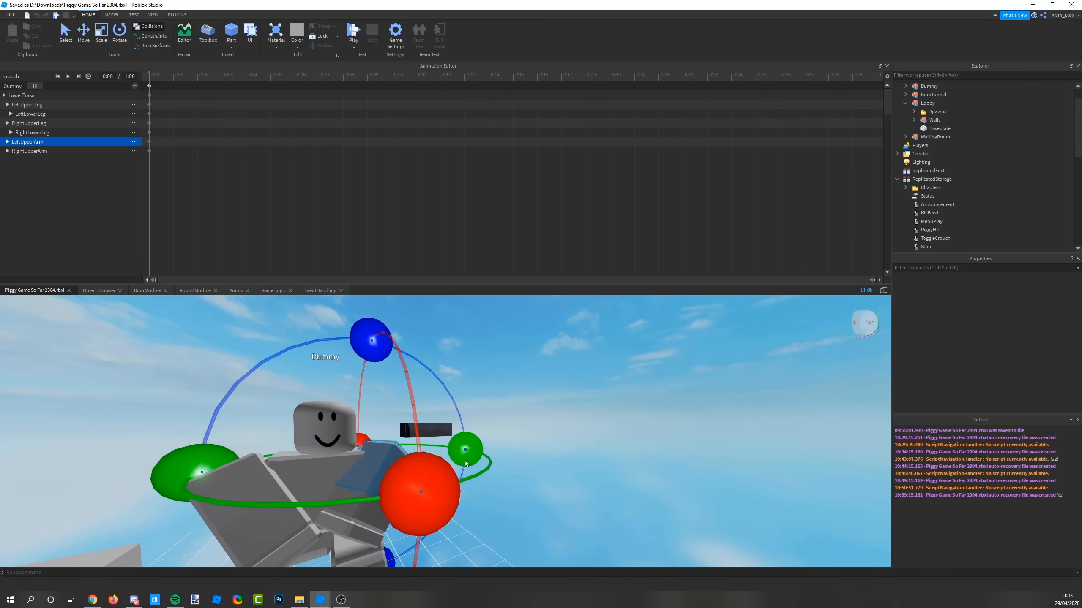
- Fine-tune the rotation of the dummy's upper arms so that they angle inward in front of the torso
key("e")
right_click_drag(464, 460, 448, 412)
key("a")
left_click(424, 422)
left_click(407, 407)
key("d")
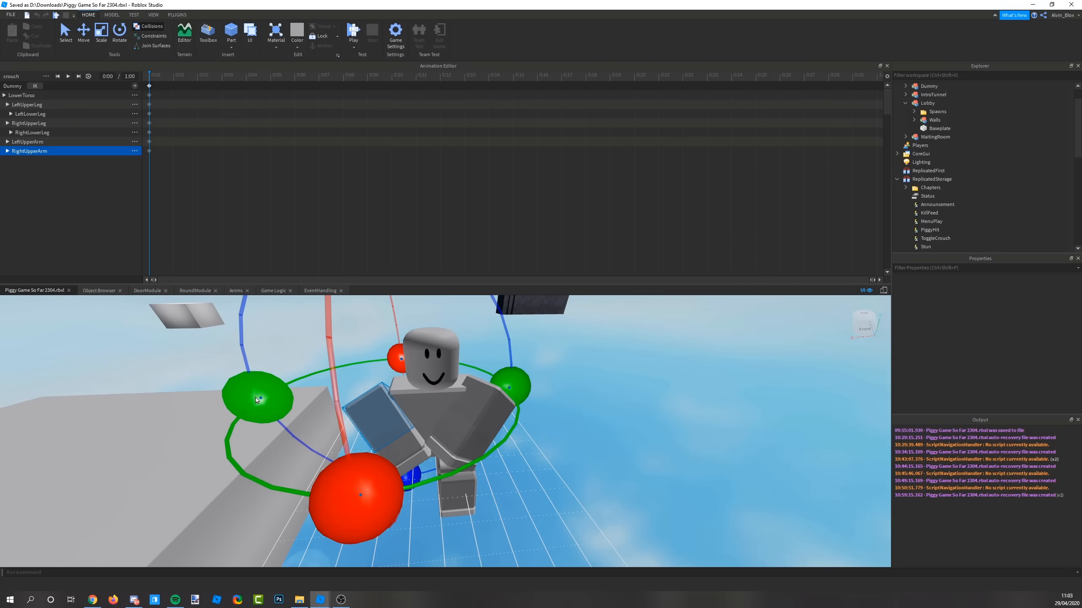
left_click_drag(257, 396, 259, 403)
key("d")
right_click_drag(384, 421, 384, 422)
key("a")
key("q")
left_click(531, 417)
key("d")
right_click_drag(502, 416, 501, 417)
key("s")
left_click_drag(471, 392, 460, 339)
key("a")
right_click_drag(449, 351, 448, 351)
- Adjust the LeftUpperLeg's rotation slightly from the dummy's left side
left_click(366, 401)
scroll(365, 400, "down", 2)
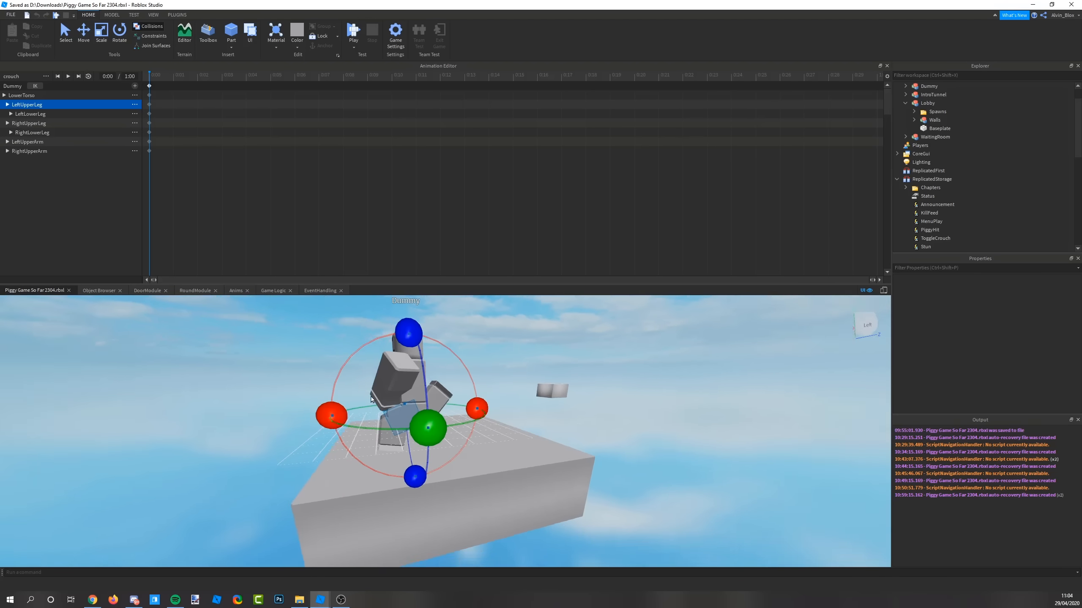
key("a")
right_click_drag(388, 388, 447, 386)
scroll(447, 386, "up", 1)
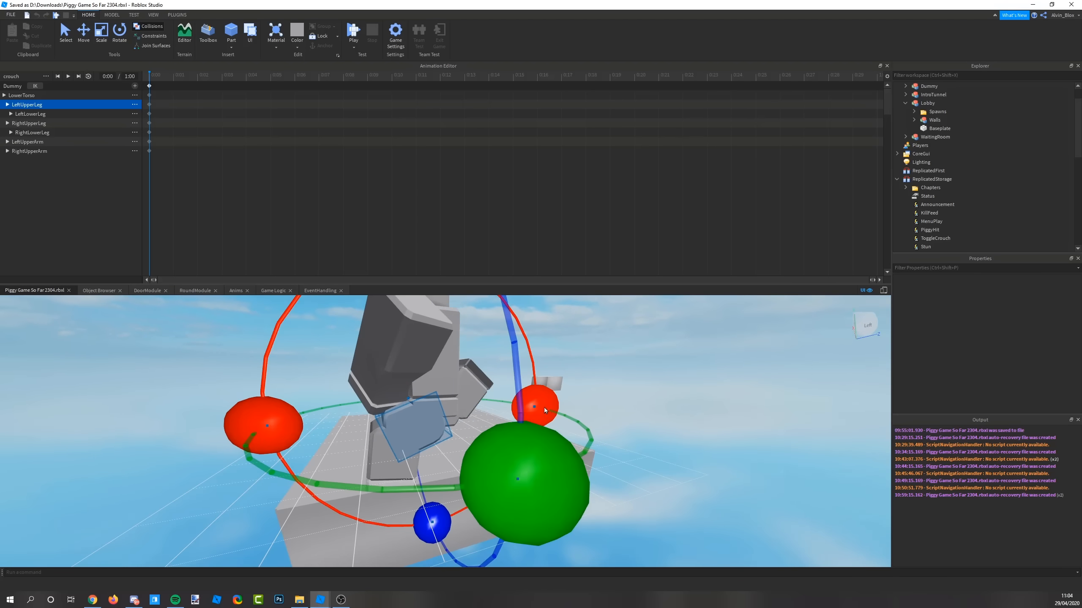
left_click_drag(544, 408, 545, 434)
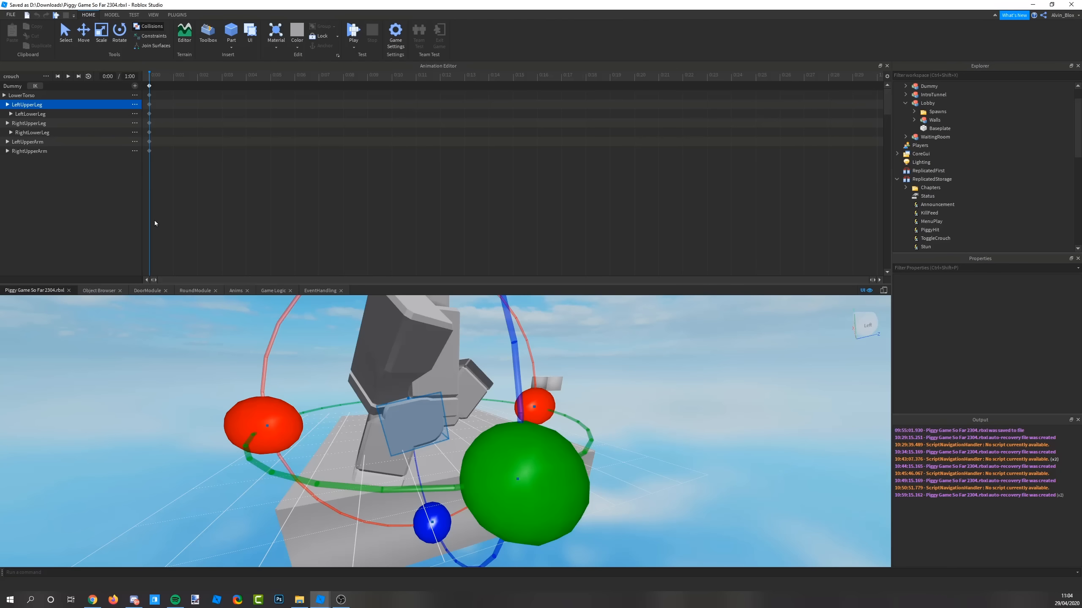
- Examine the bent legs and feet of the crouch pose from the front and from low angles
key("a")
right_click_drag(441, 420, 442, 420)
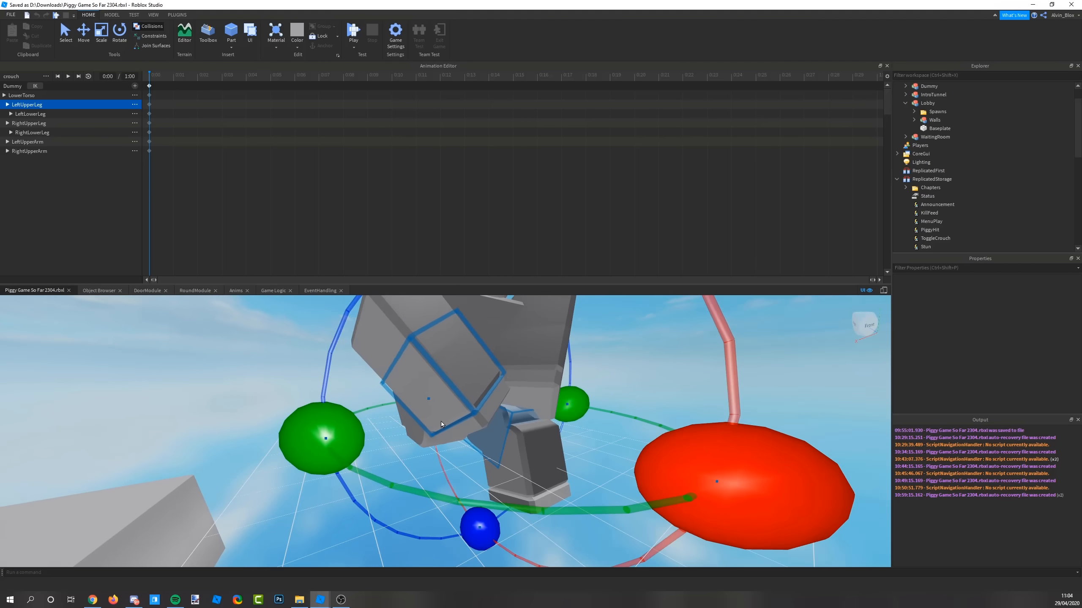
right_click_drag(318, 416, 318, 416)
scroll(318, 416, "down", 3)
right_click_drag(401, 416, 400, 415)
scroll(401, 416, "up", 2)
scroll(401, 415, "up", 2)
scroll(400, 416, "down", 4)
scroll(463, 446, "up", 3)
scroll(464, 445, "down", 4)
right_click_drag(468, 447, 473, 445)
scroll(468, 446, "down", 2)
scroll(468, 447, "up", 3)
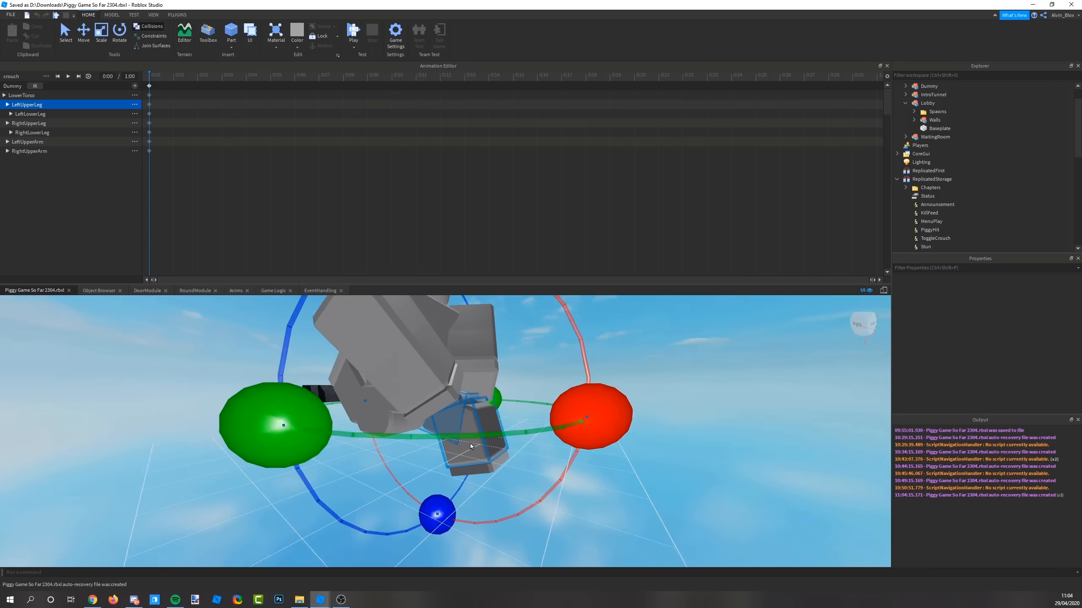
scroll(468, 446, "up", 3)
scroll(469, 447, "down", 3)
scroll(473, 445, "up", 3)
scroll(473, 445, "down", 3)
- Fine-tune the LowerTorso's height in the crouch pose with the Move tool
left_click(378, 347)
right_click_drag(378, 347, 380, 347)
key("r")
scroll(379, 347, "down", 2)
mouse_move(414, 468)
left_mouse_down()
mouse_move(413, 452)
mouse_move(412, 474)
left_mouse_up()
right_click_drag(404, 463, 404, 463)
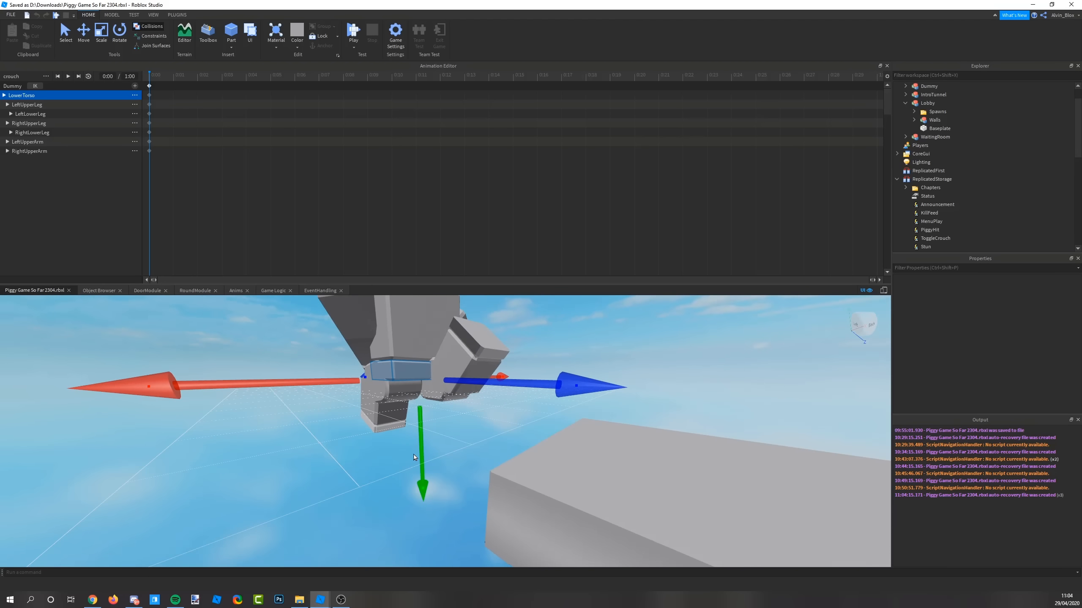
left_click_drag(420, 472, 420, 457)
- Turn off rotation snapping and make a fine rotation adjustment to the LeftUpperLeg
right_click_drag(467, 428, 467, 428)
left_click(476, 345)
left_click(476, 346)
key("r")
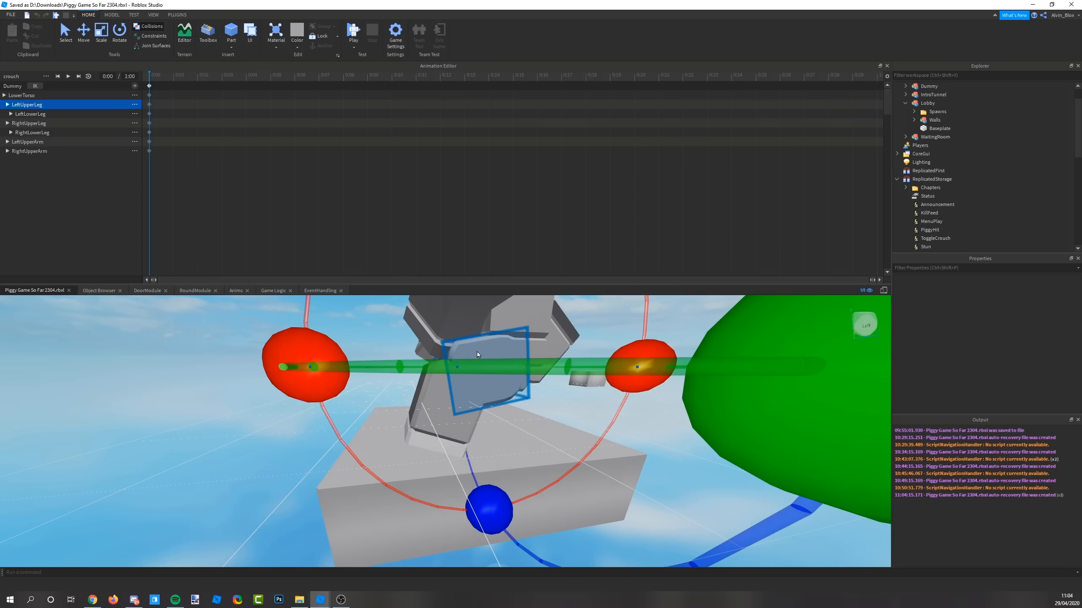
right_click_drag(553, 346, 553, 345)
scroll(552, 345, "down", 4)
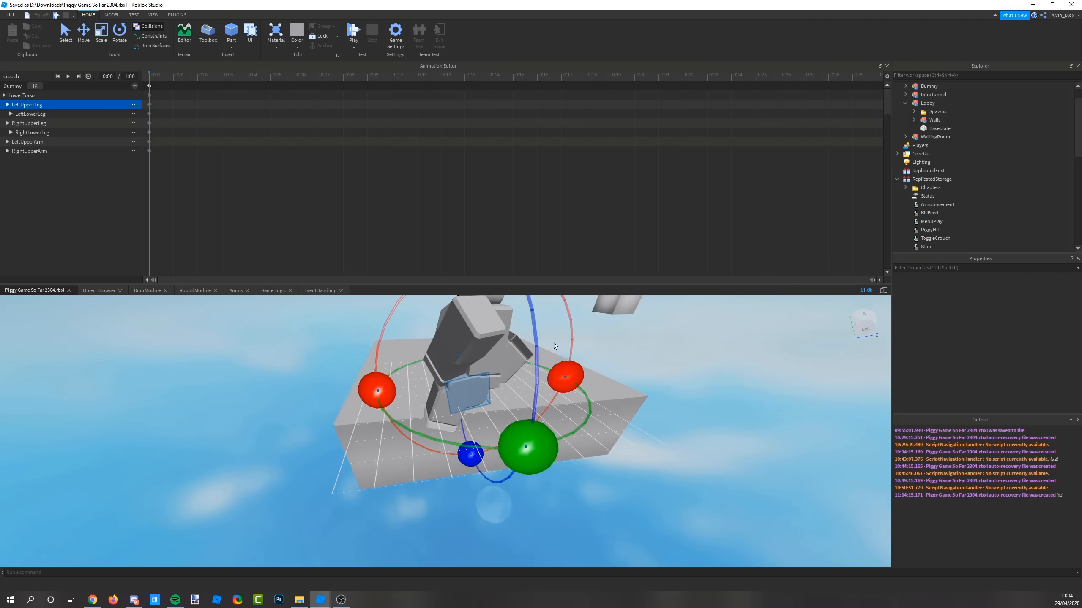
left_click(112, 14)
right_click_drag(525, 408, 525, 409)
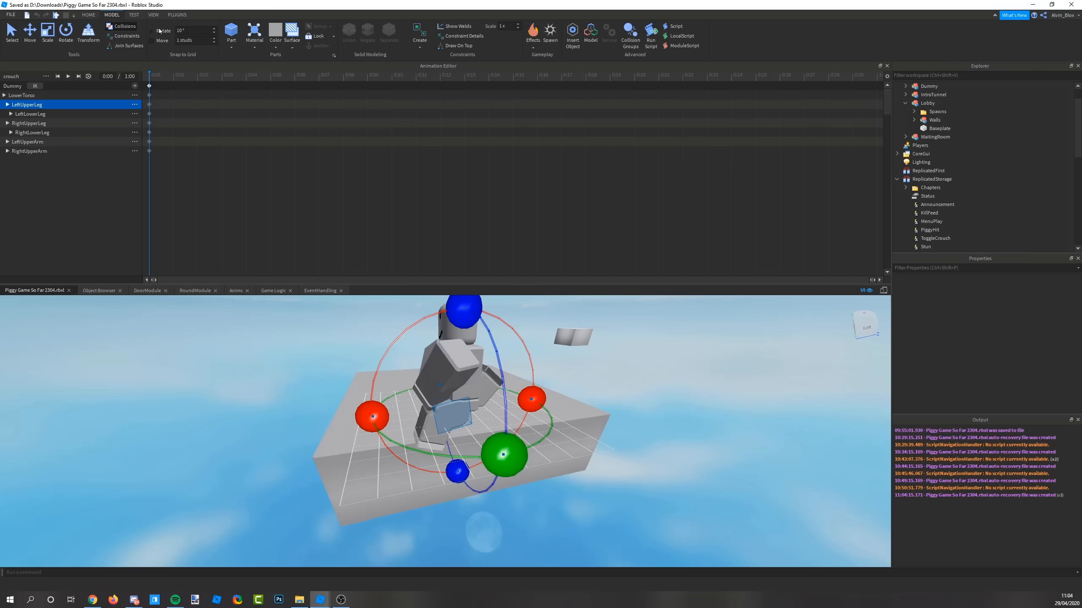
left_click_drag(533, 399, 529, 420)
- Refine the bend of the left leg by rotating its lower and upper parts freely without snapping
scroll(478, 405, "up", 3)
right_click_drag(477, 406, 478, 405)
left_click(432, 435)
left_click_drag(575, 408, 572, 337)
left_click(458, 412)
left_click_drag(616, 412, 613, 428)
- Fine-tune the RightLowerLeg's rotation and enable looping for the crouch animation
left_click(517, 387)
key("d")
left_click_drag(408, 401, 407, 416)
key("a")
right_click_drag(375, 390, 374, 391)
key("s")
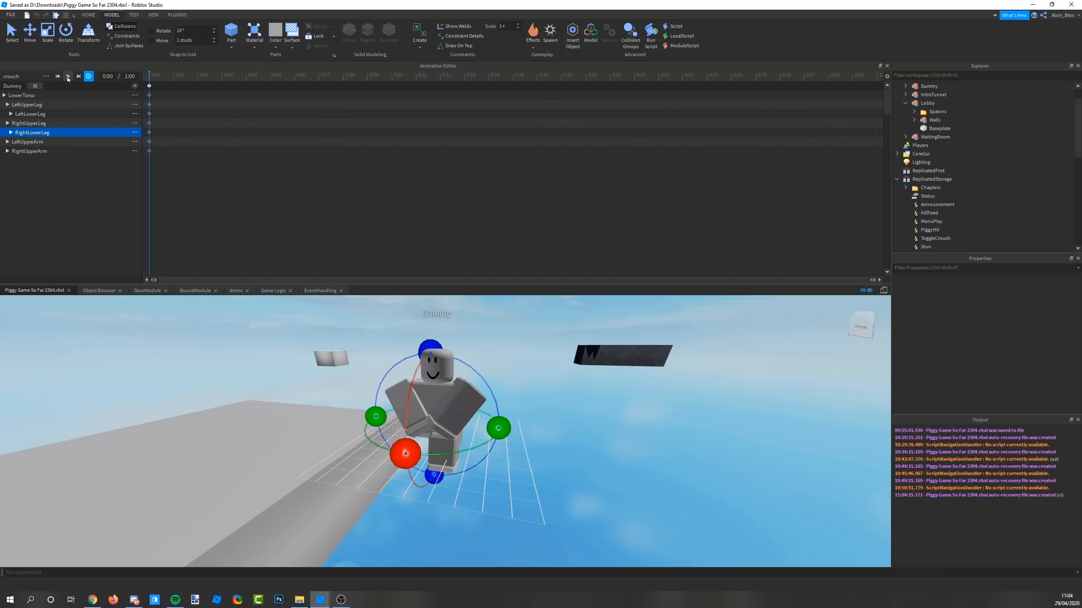
- Examine the finished crouch pose from several sides around the dummy
key("a")
right_click_drag(470, 475, 572, 368)
key("w")
key("s")
key("w")
key("s")
key("a")
key("w")
key("s")
key("w")
key("s")
key("w")
key("d")
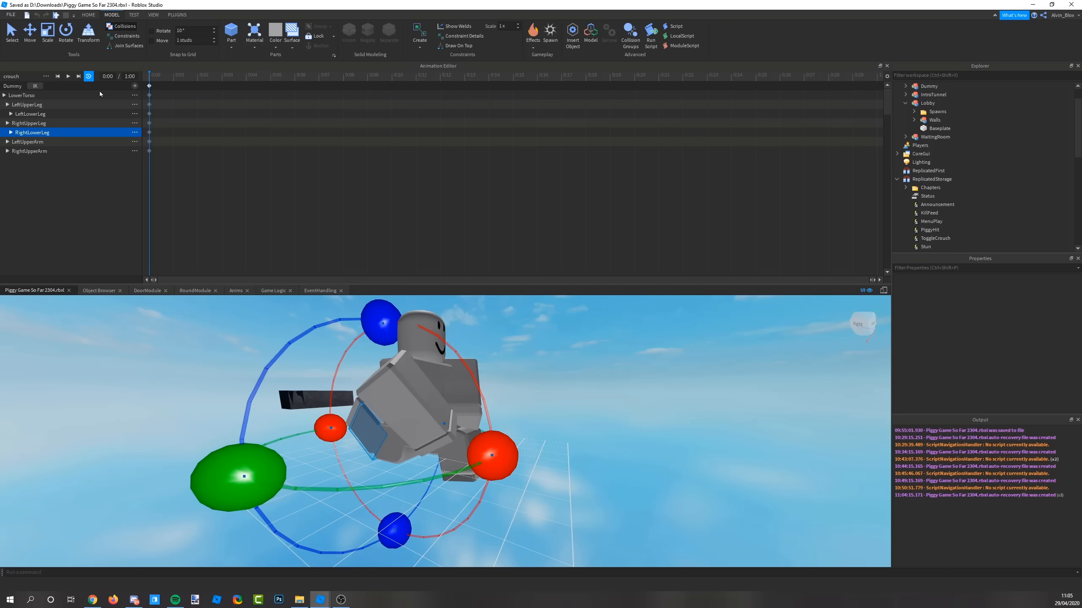
- Export the animation to Roblox as a new animation named crouch and copy its asset ID
left_click(45, 77)
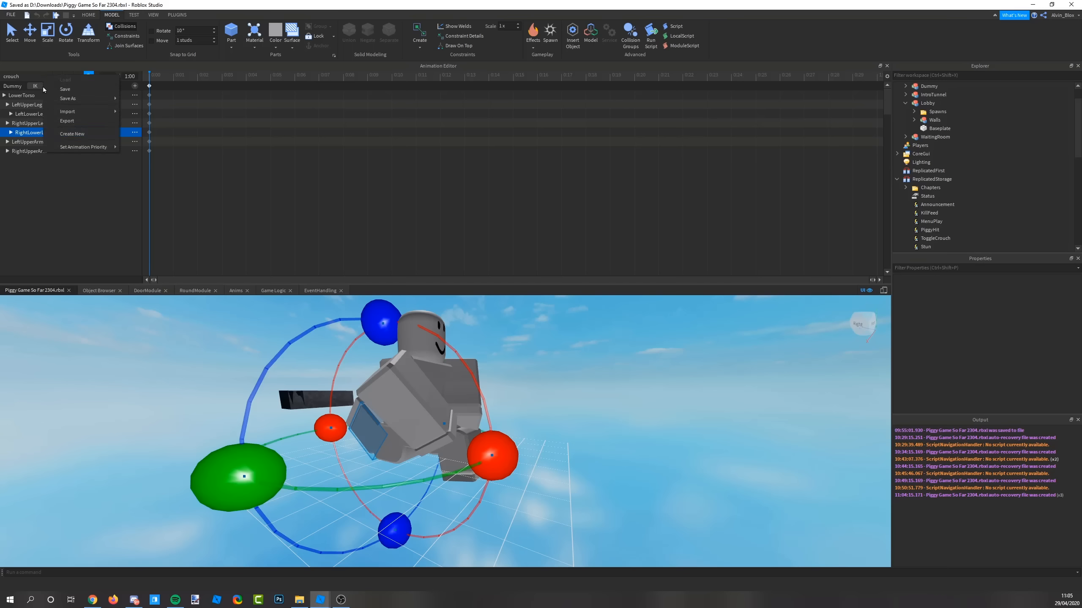
left_click(66, 121)
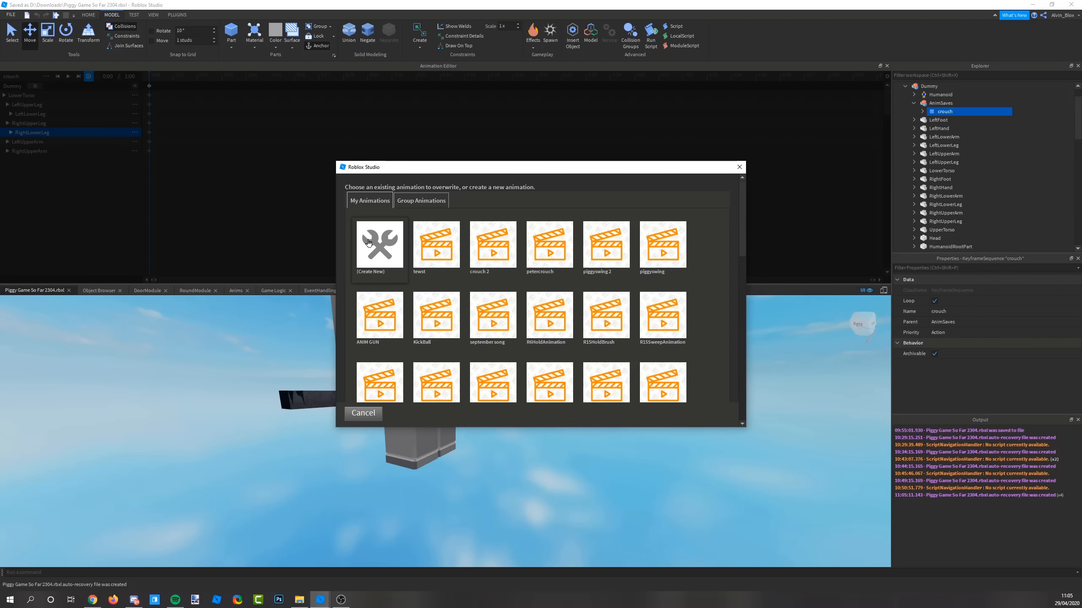
left_click(369, 243)
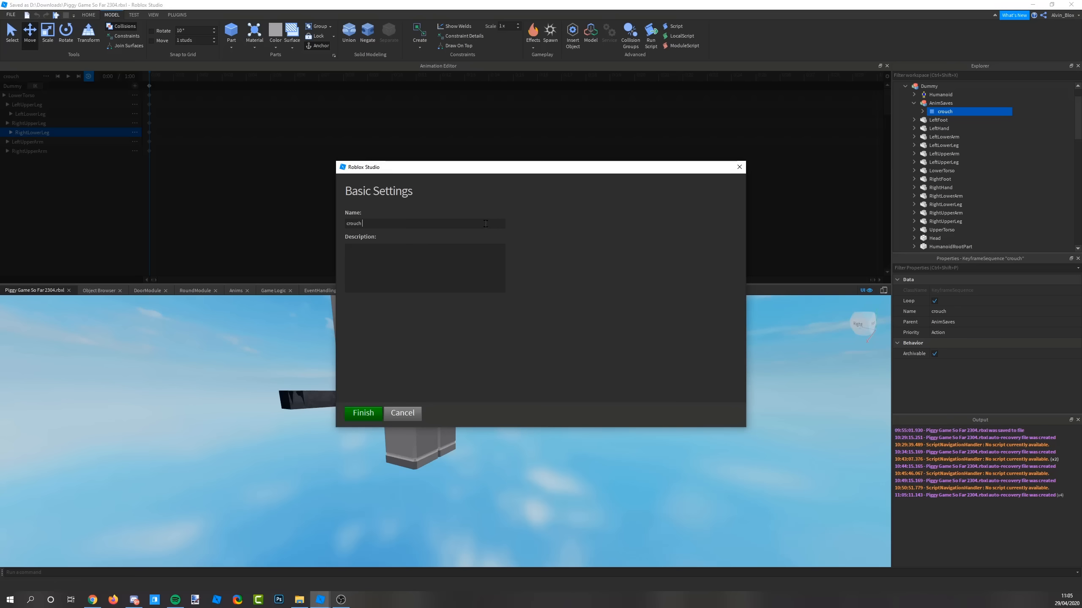
left_click(353, 412)
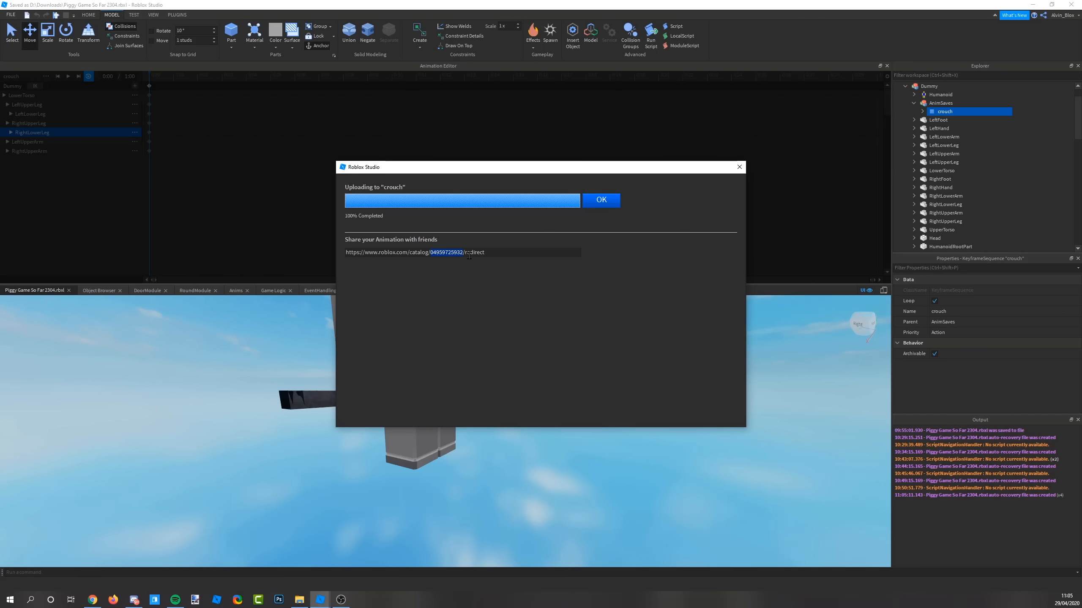
left_click(604, 204)
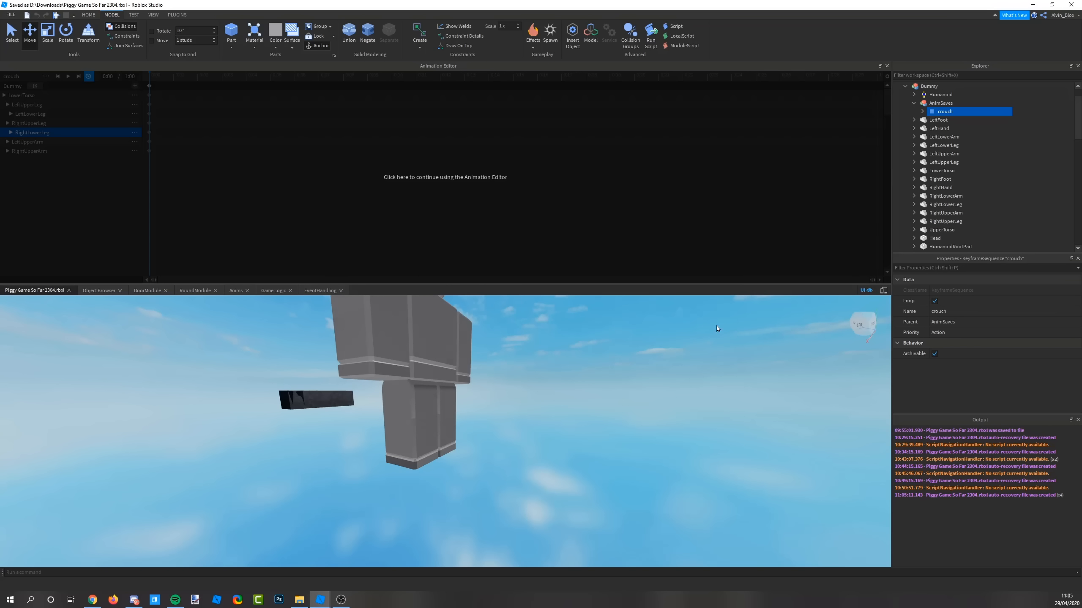
left_click(886, 65)
scroll(979, 123, "down", 10)
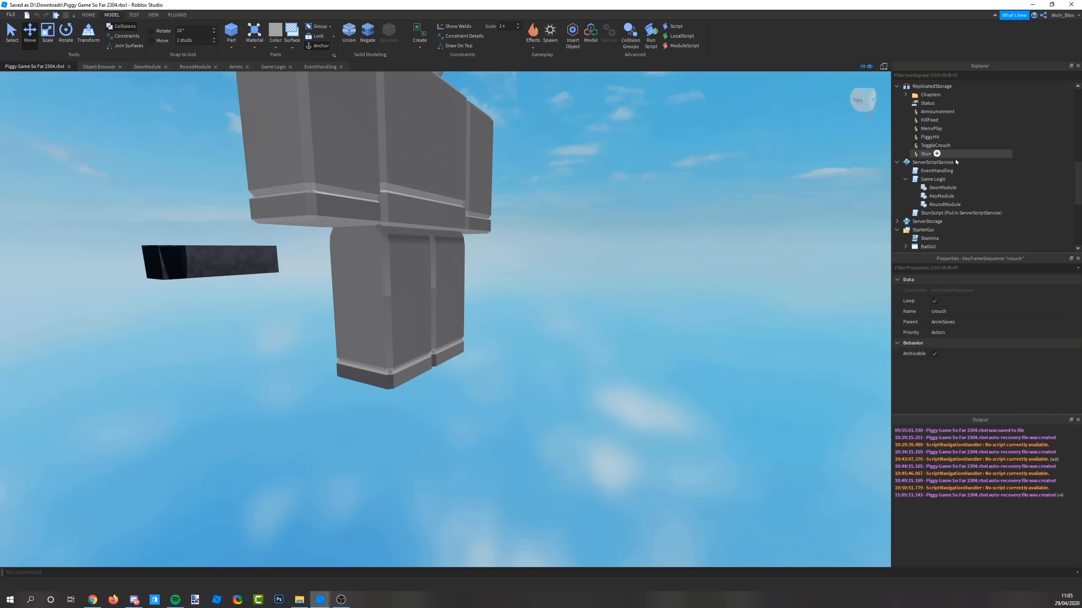
double_click(932, 163)
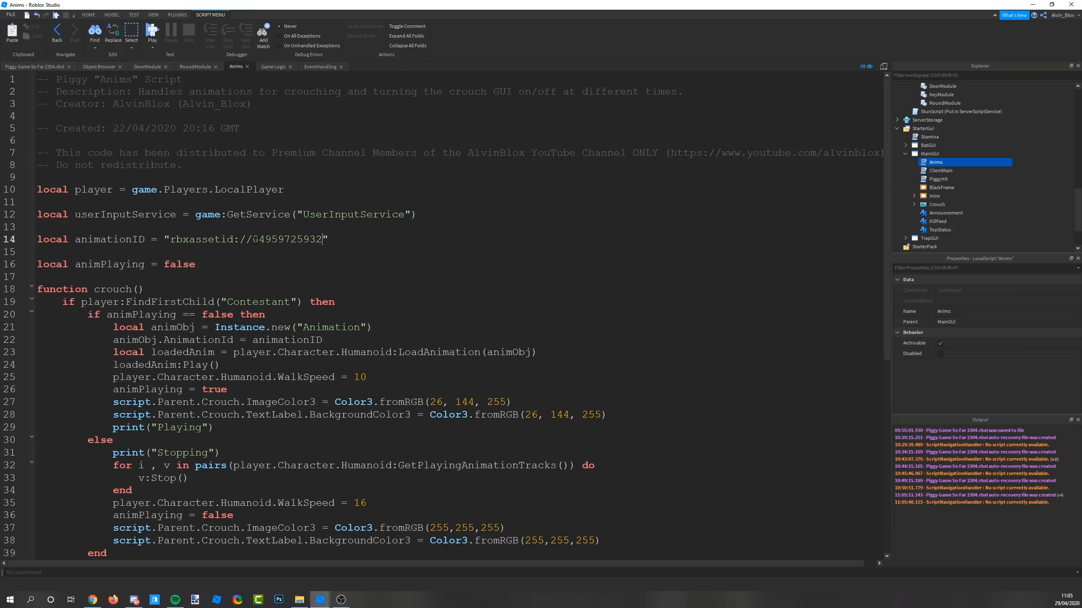
left_click_drag(250, 240, 171, 240)
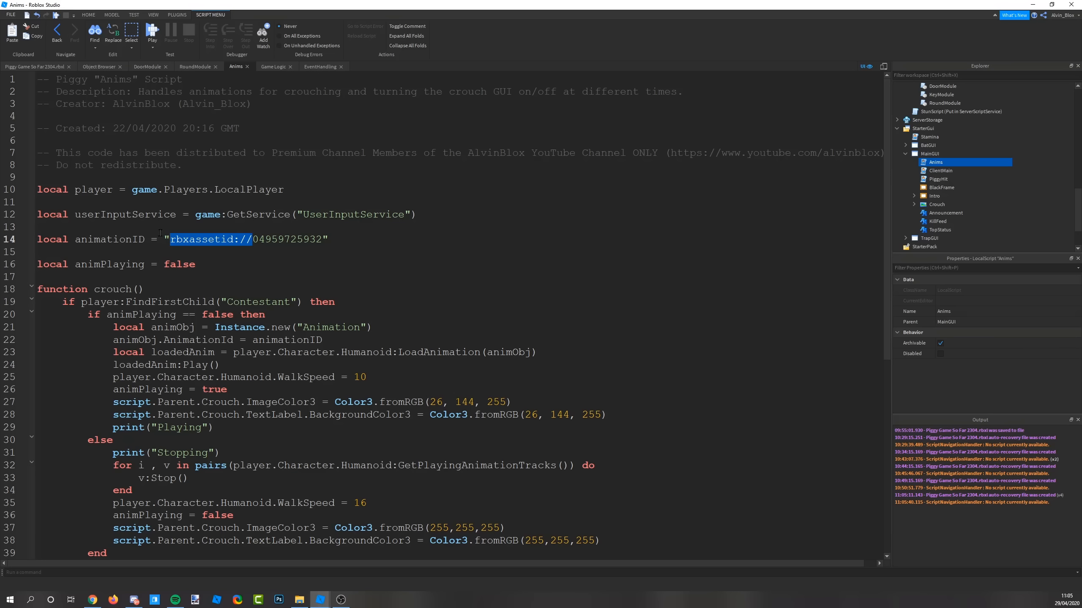
left_click(253, 241)
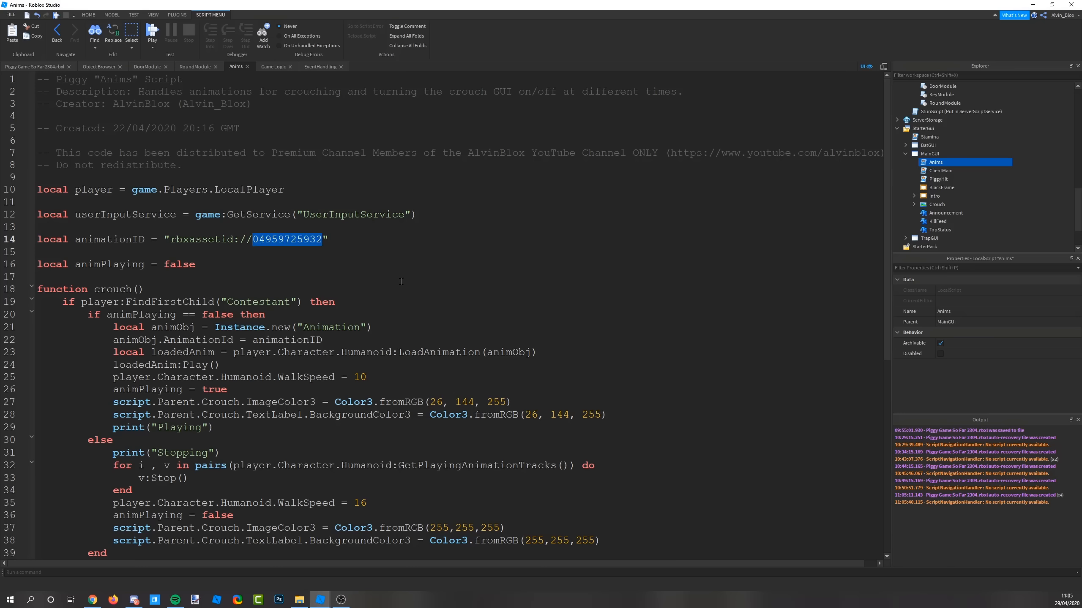
- Start a local server test with 2 players and move Player2 around while the round begins
left_click(37, 69)
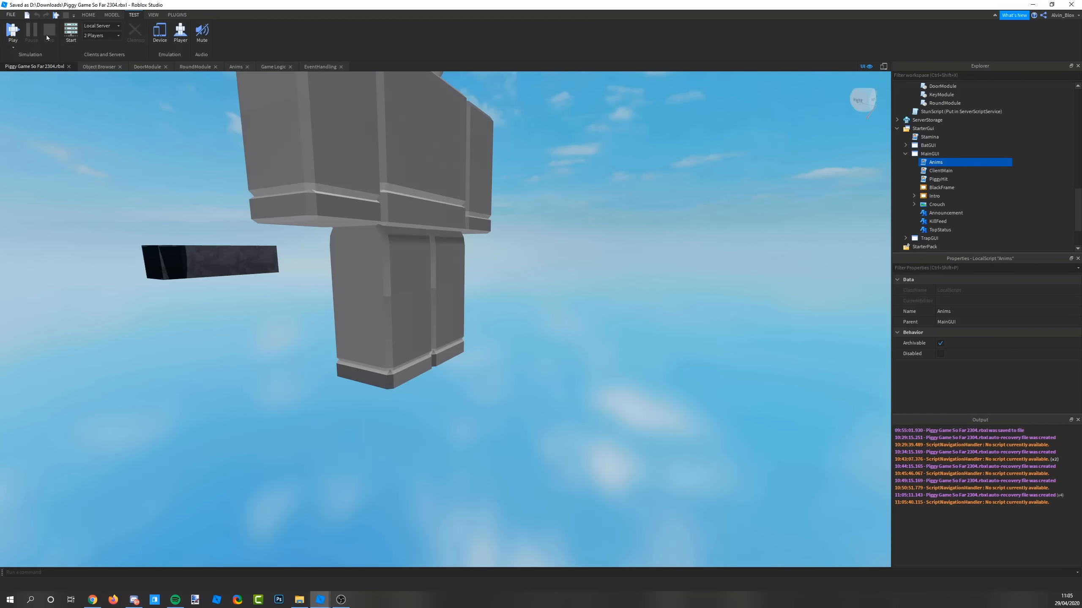
left_click(73, 34)
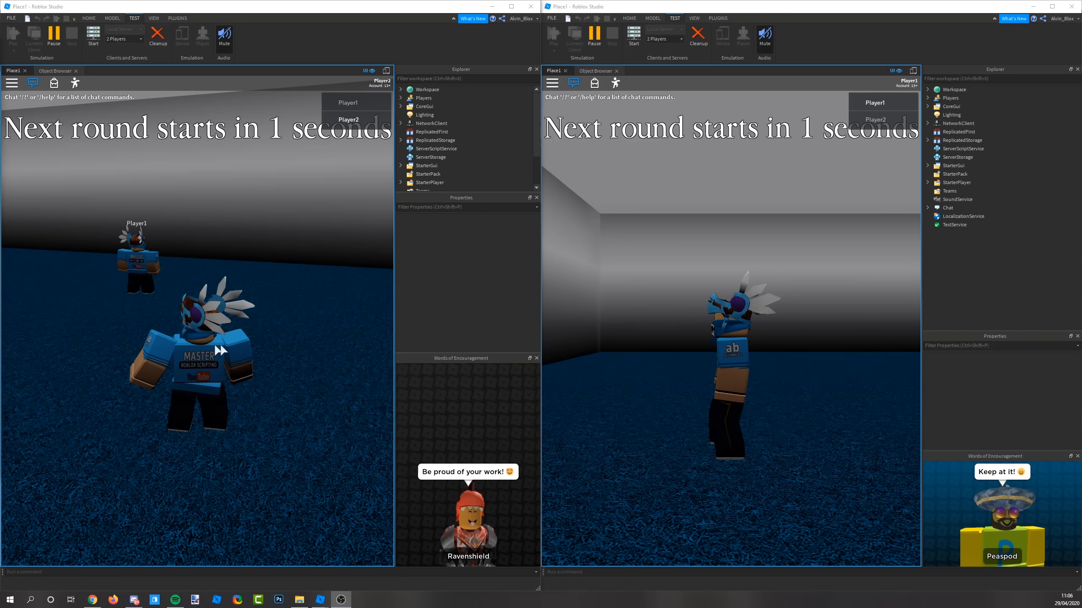
right_click_drag(236, 349, 228, 349)
key("w")
key("a")
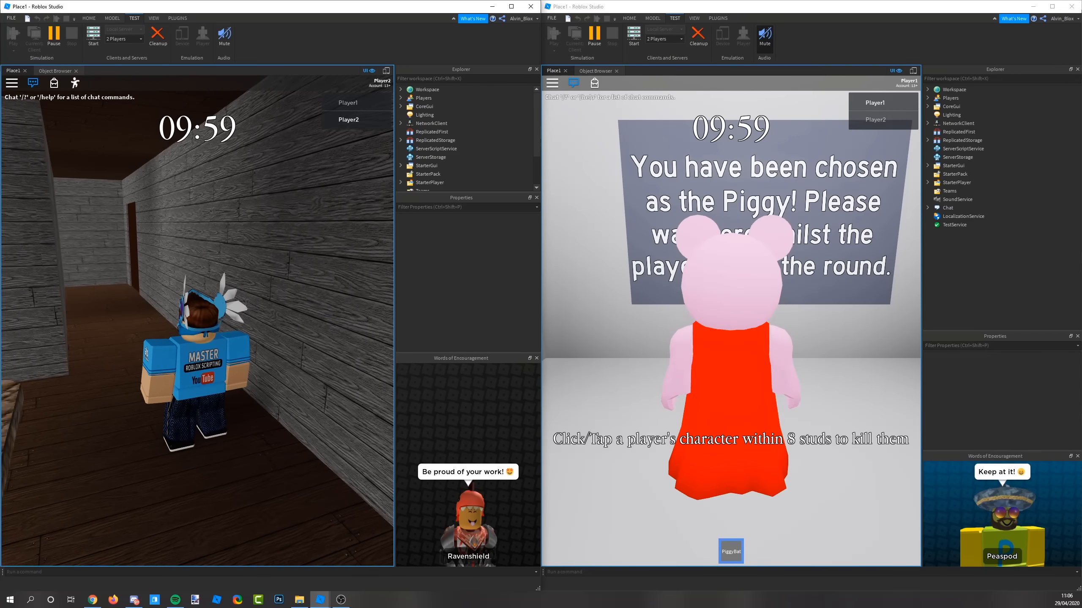
- Walk Player2 through the house hallway and test the crouch animation during the round
right_click_drag(135, 308, 130, 314)
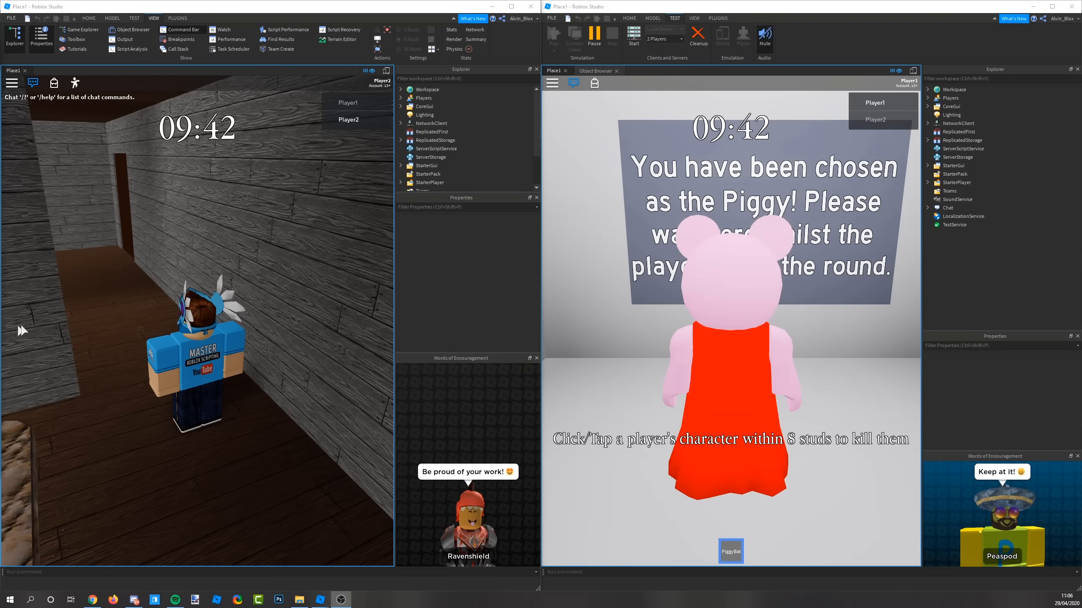
right_click_drag(129, 313, 141, 311)
key("w")
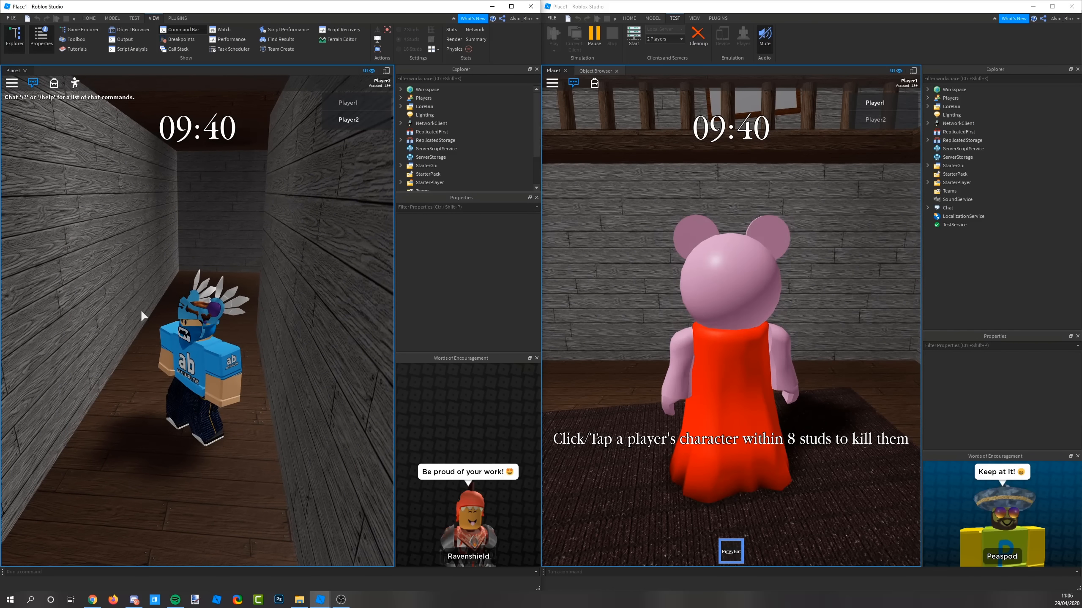
key("s")
right_click_drag(141, 312, 141, 312)
key("w")
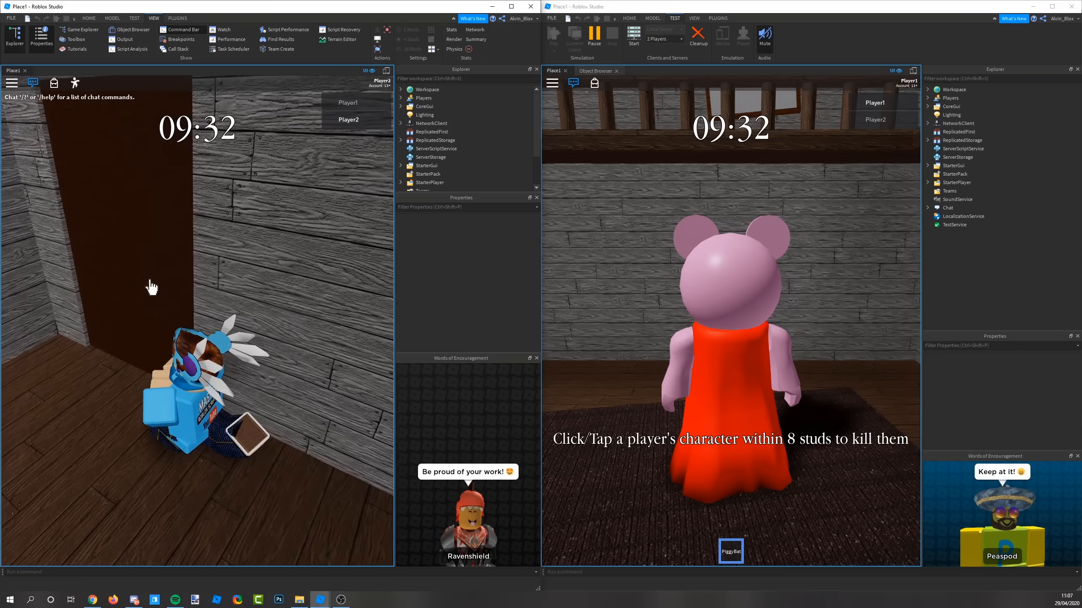
- Interact with the brown door as Player2 and keep walking the character around the house during the round
left_click(151, 286)
right_click_drag(193, 286, 193, 286)
key("w")
key("w")
key("s")
key("d")
key("w")
key("w")
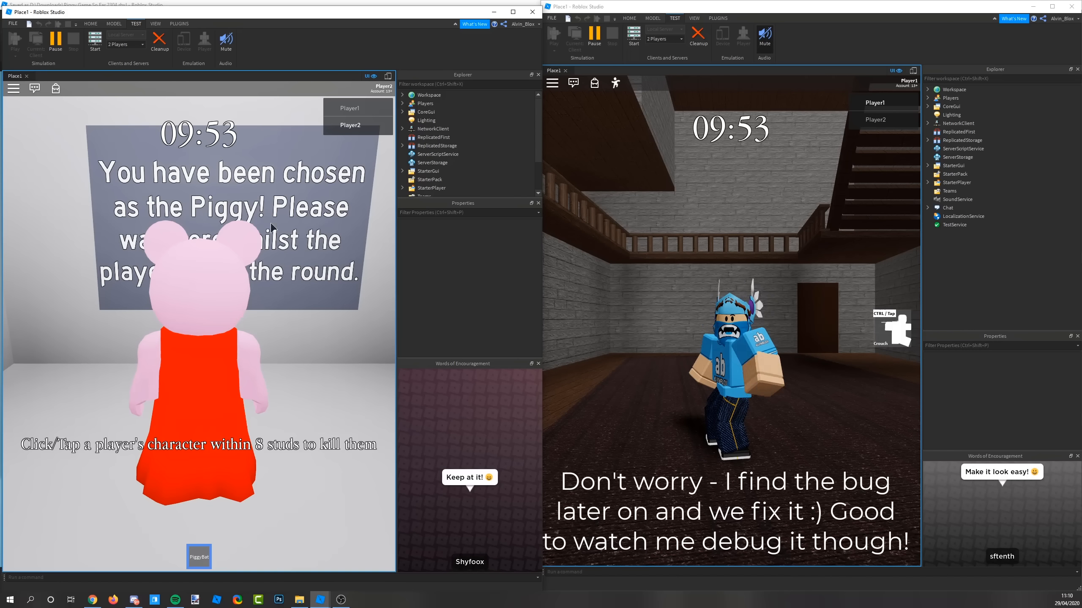
- Walk Player1 up the stairs and through the upper rooms, testing crouch on and off along the way
left_click(677, 306)
key("w")
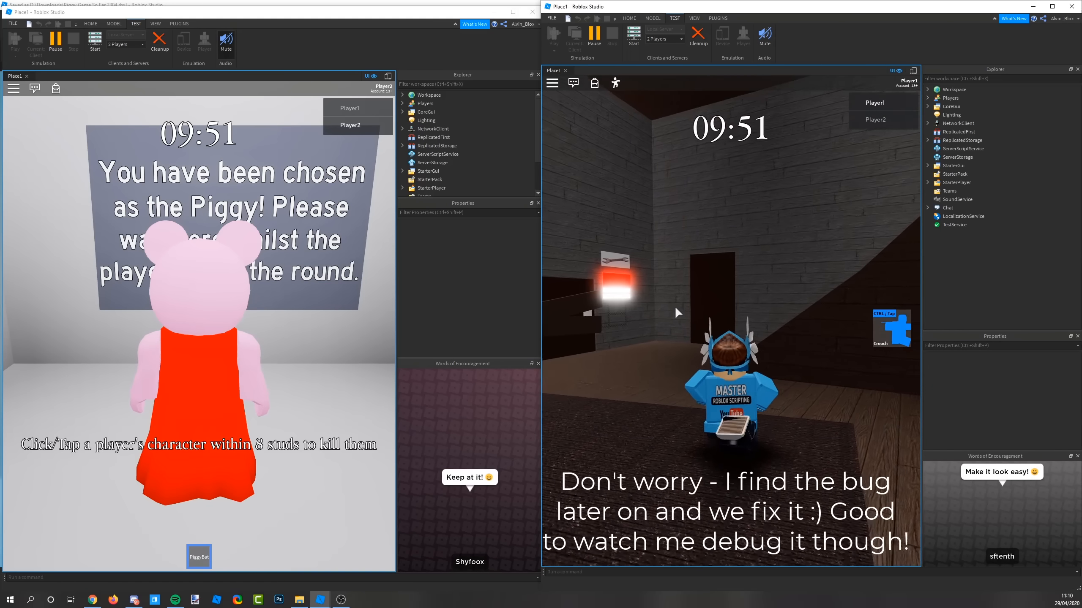
key("w")
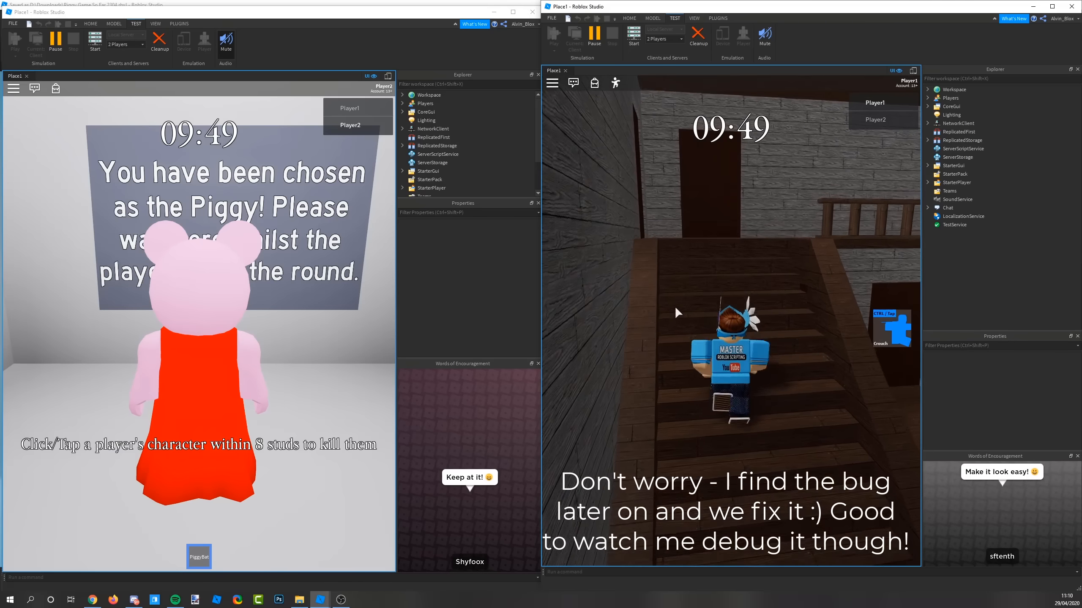
key("w")
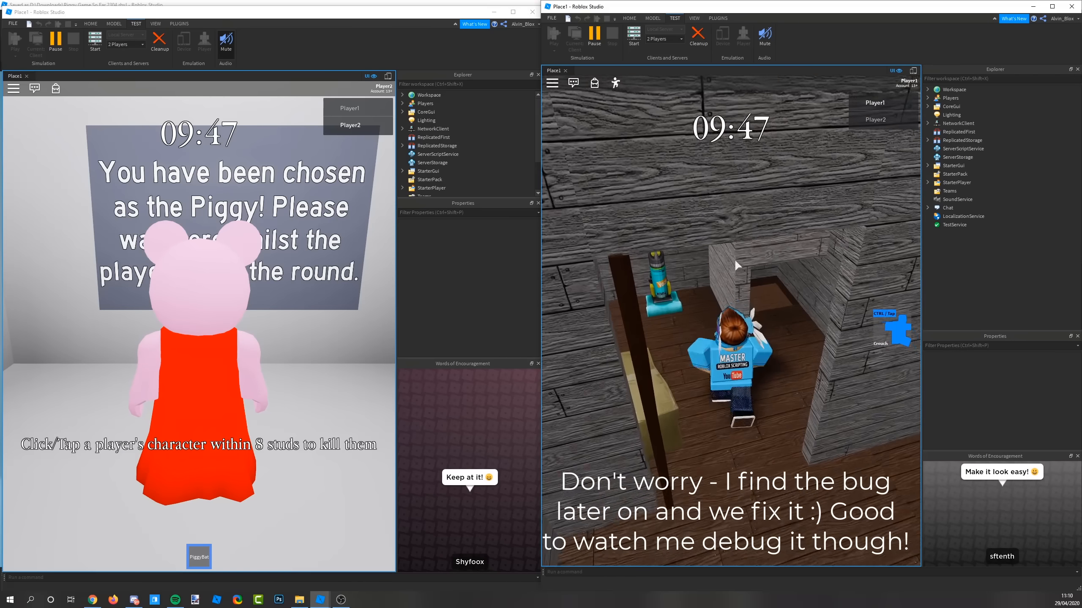
key("w")
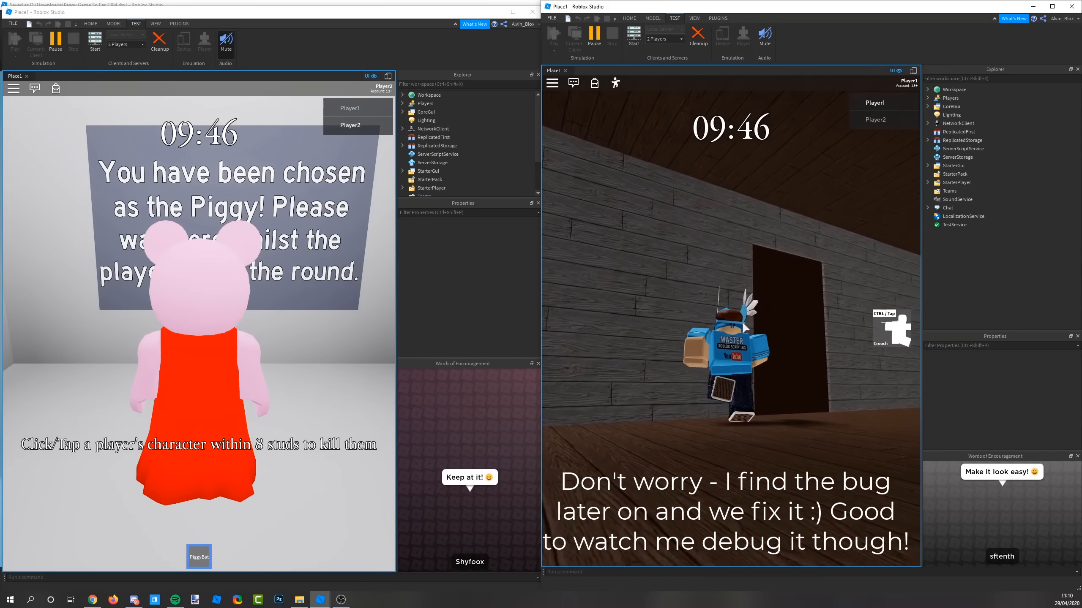
key("w")
right_click_drag(778, 357, 778, 354)
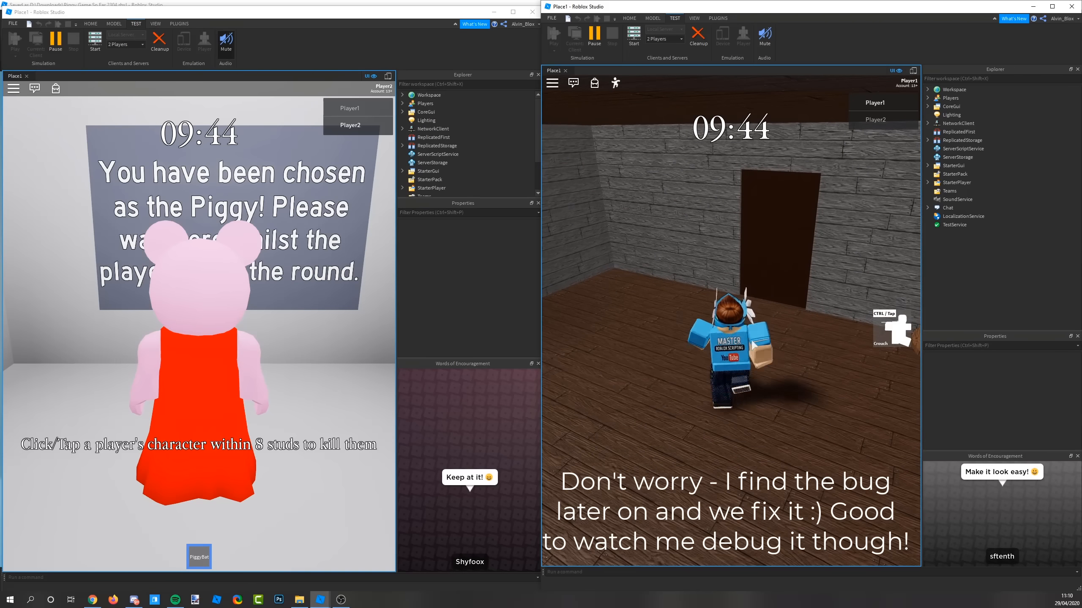
- Reset Player1's character so another round starts, and end the local server test
key("Escape")
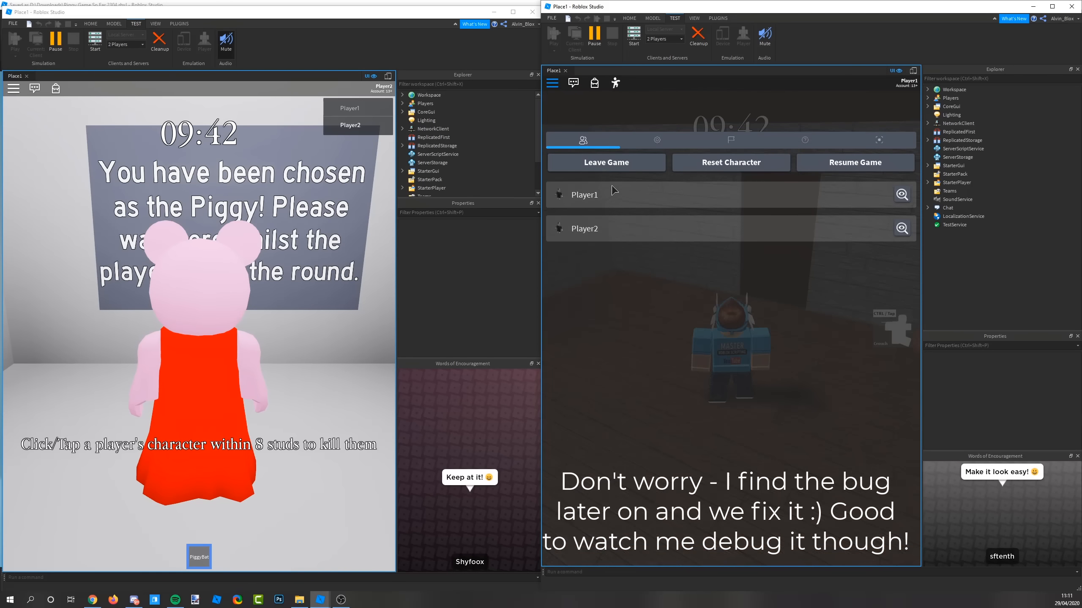
left_click(731, 163)
left_click(681, 240)
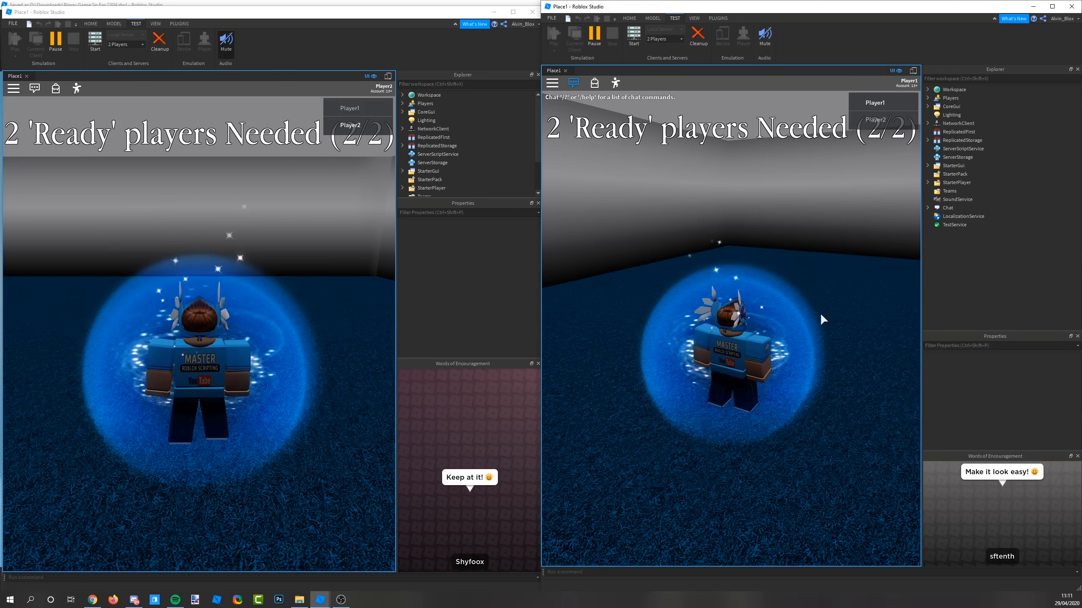
right_click_drag(875, 319, 874, 319)
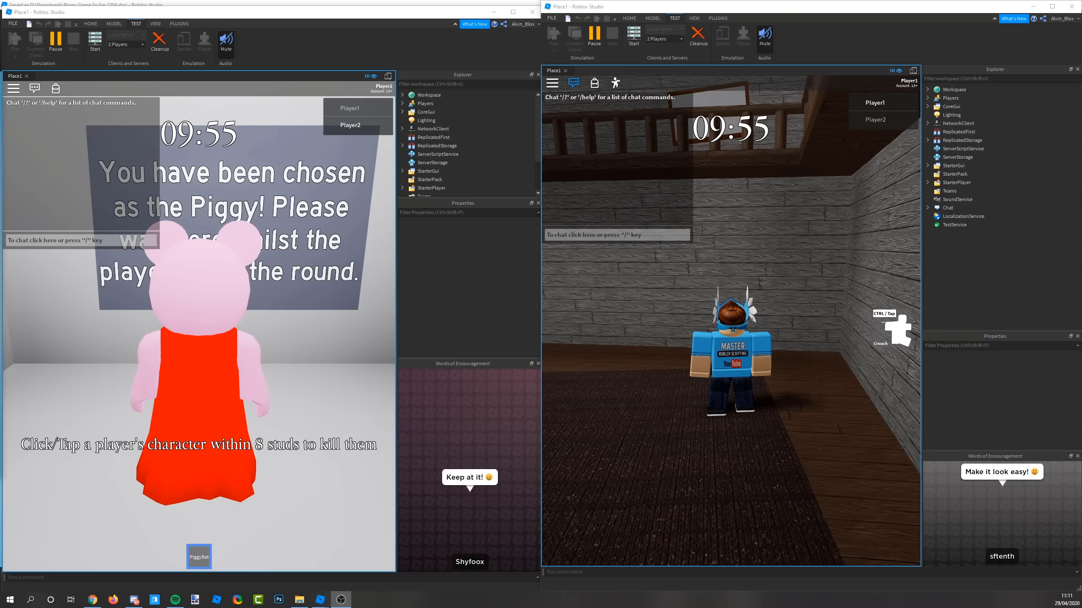
left_click(159, 40)
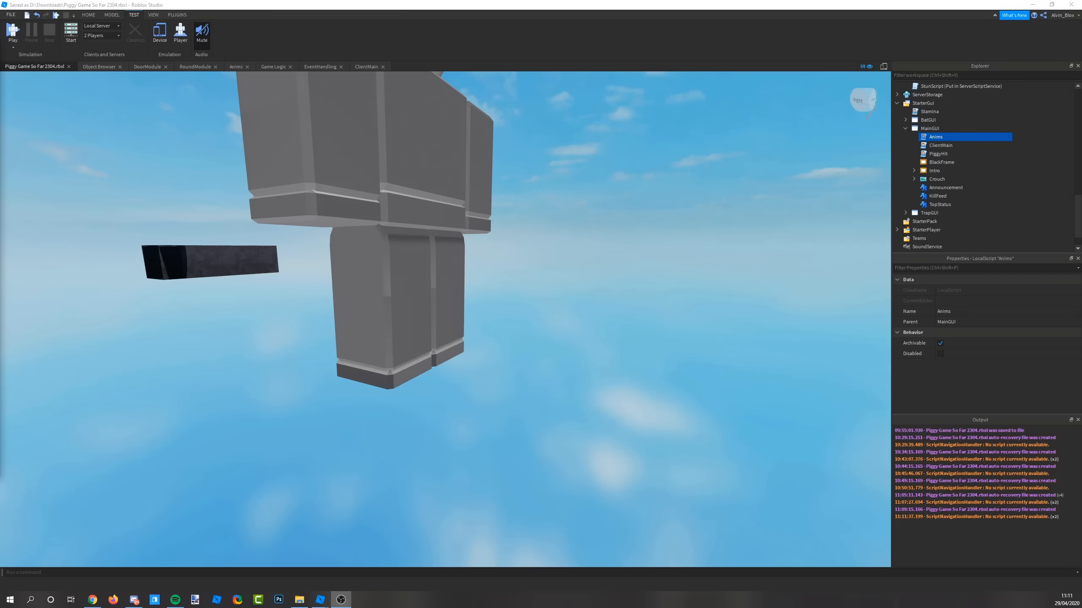
- Examine the Dummy's crouch animation in the Animation Editor and the Roblox animations available for import, without importing one
left_click(176, 15)
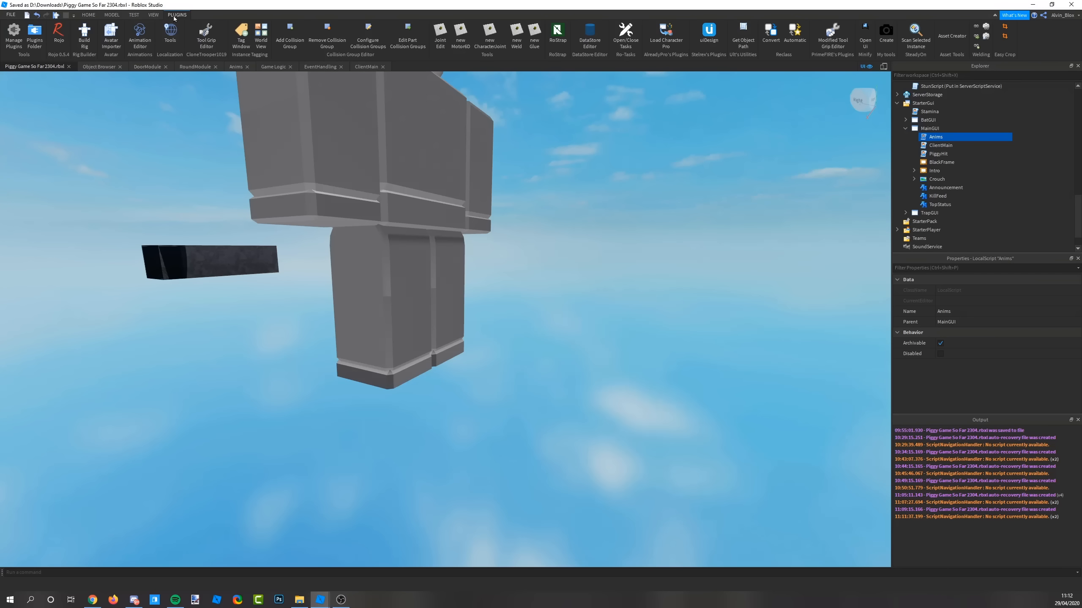
right_click_drag(462, 178, 457, 169)
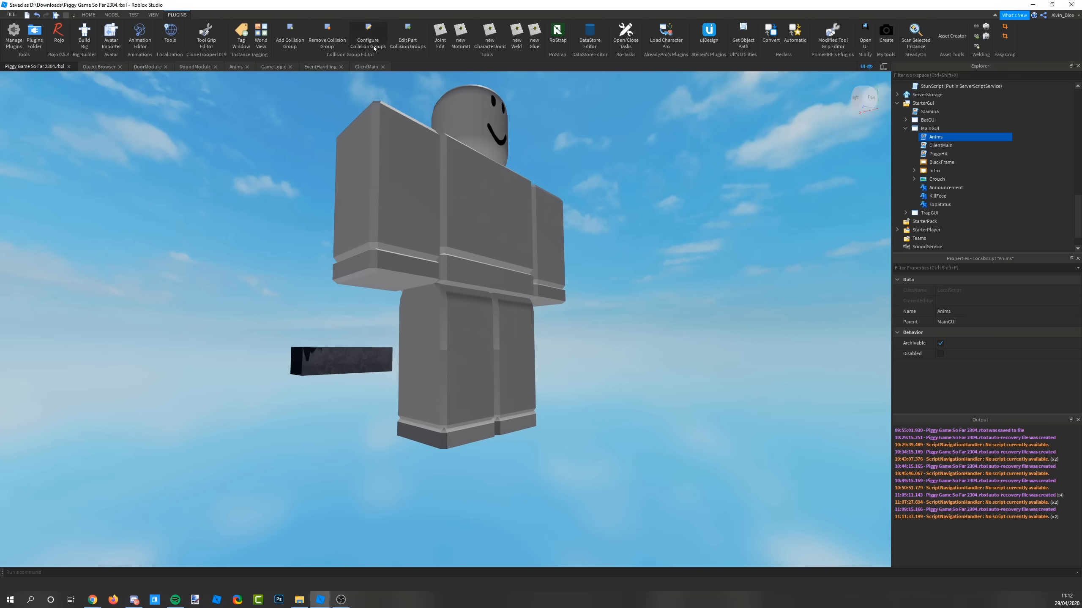
left_click(139, 38)
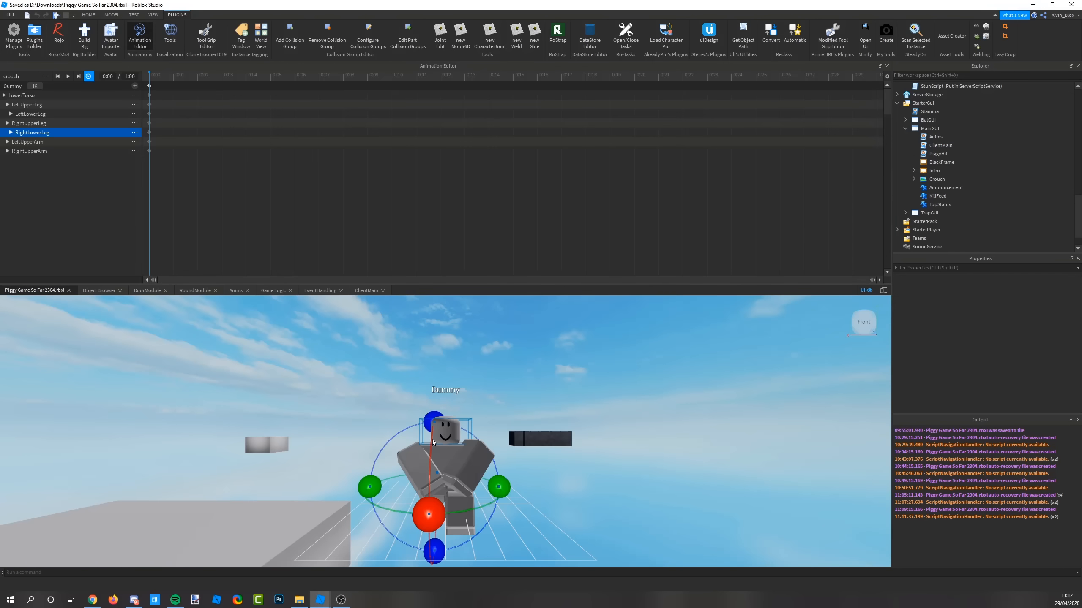
right_click_drag(493, 401, 498, 393)
left_click(504, 393)
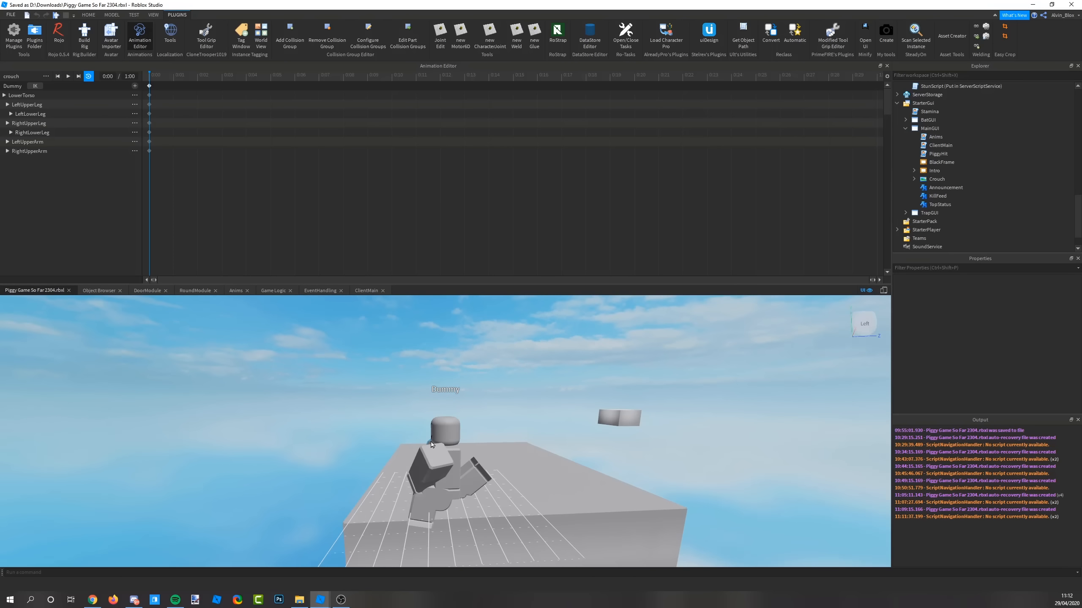
left_click(46, 77)
mouse_move(94, 111)
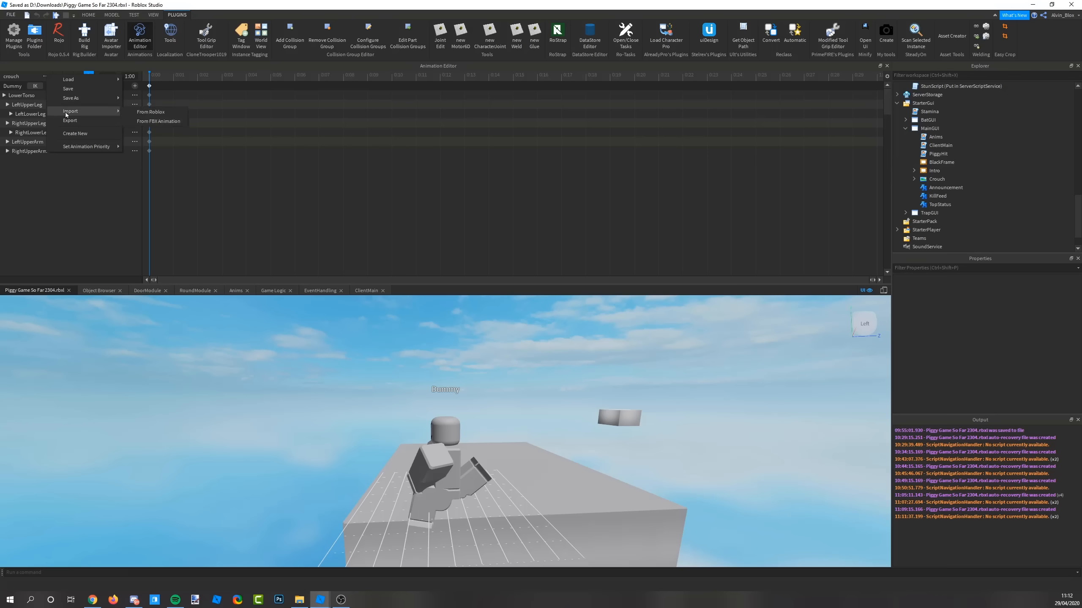
left_click(152, 113)
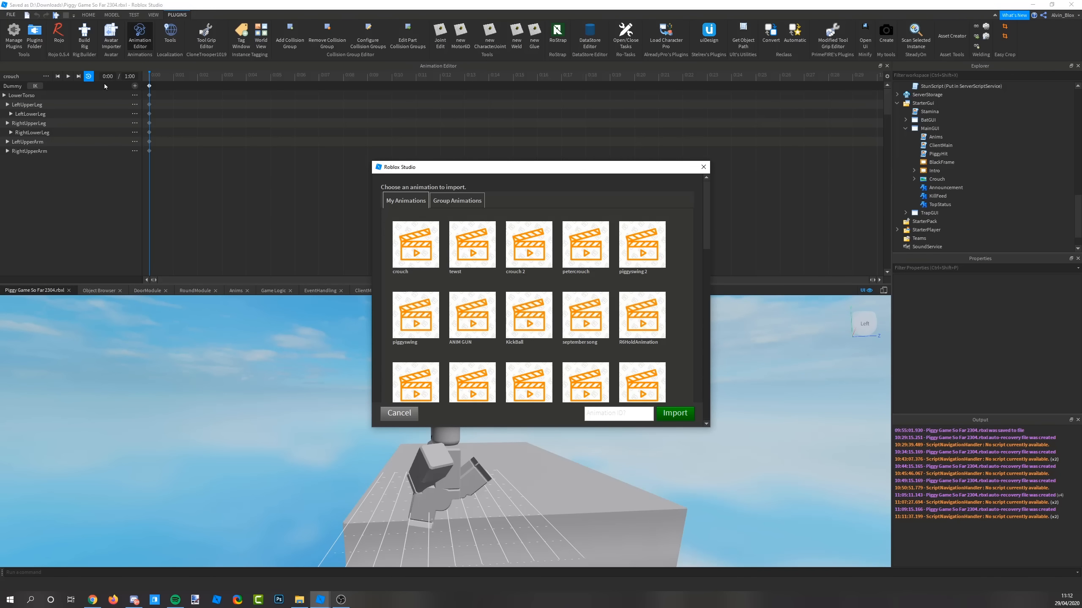
left_click(398, 414)
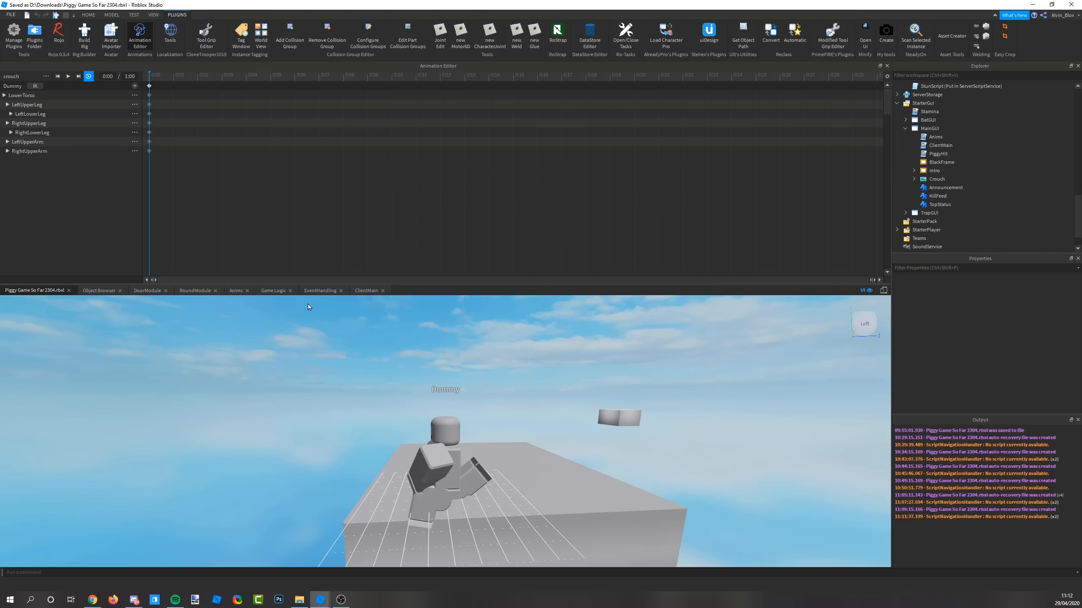
- Check the crouch animation's export targets and animation priority setting without changing them, and close the Animation Editor
left_click(46, 75)
left_click(64, 119)
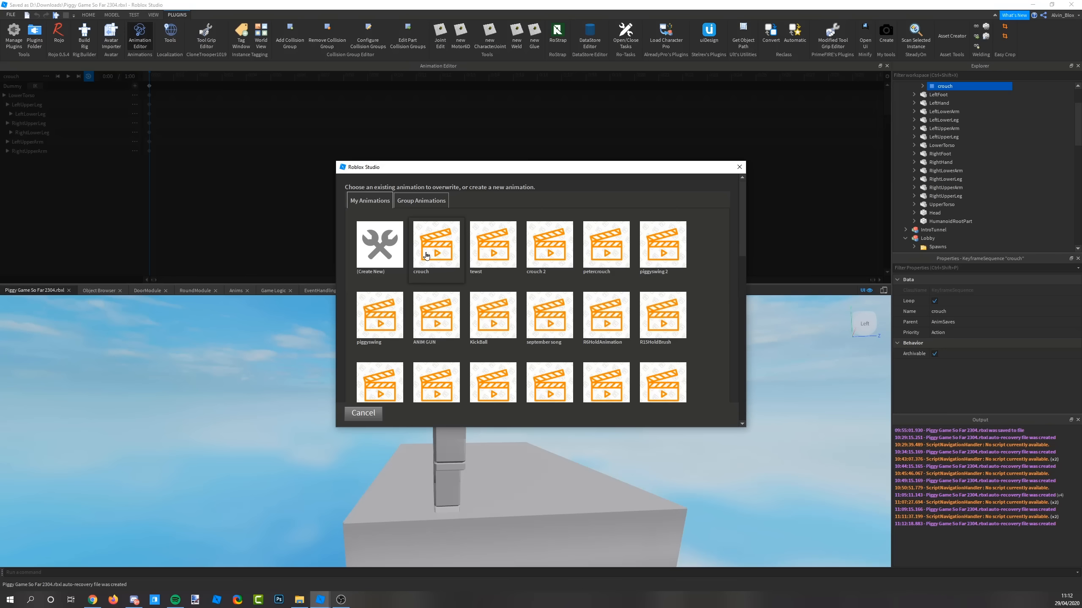
left_click(363, 413)
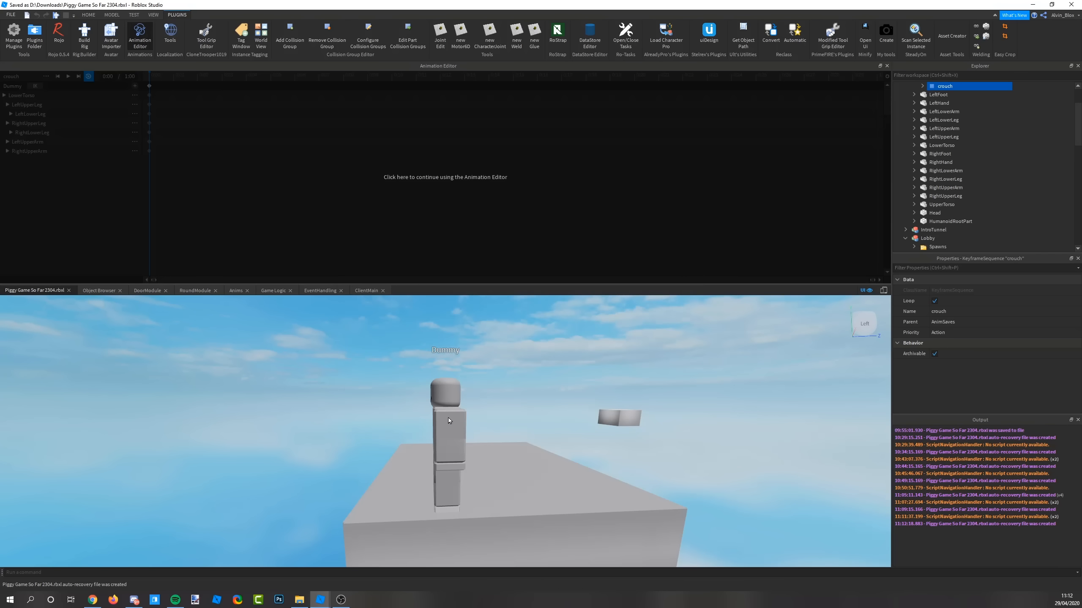
left_click(413, 174)
left_click(46, 77)
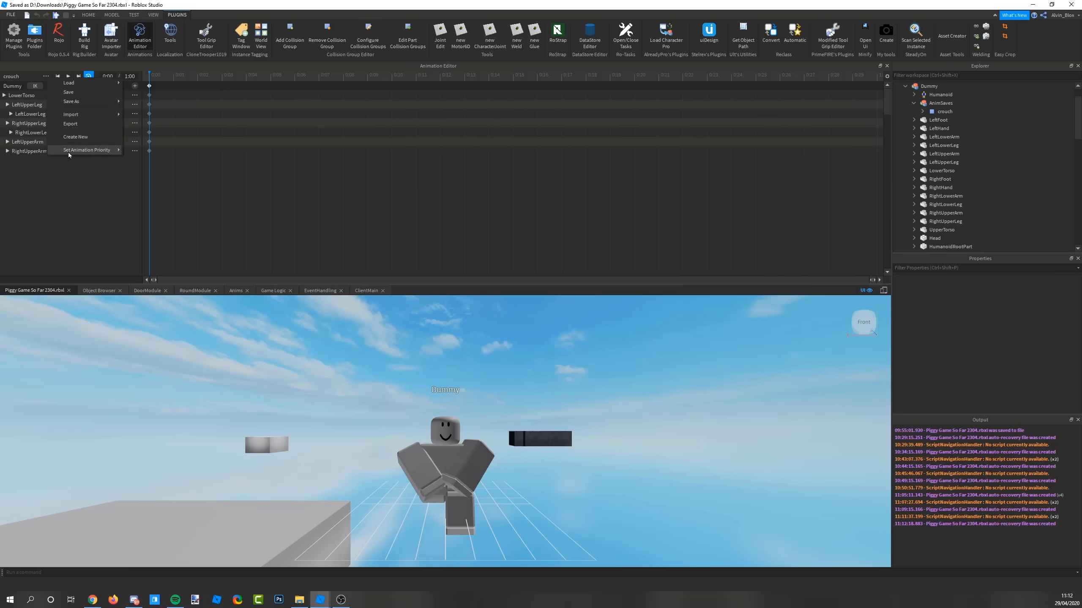
mouse_move(68, 152)
left_click(147, 40)
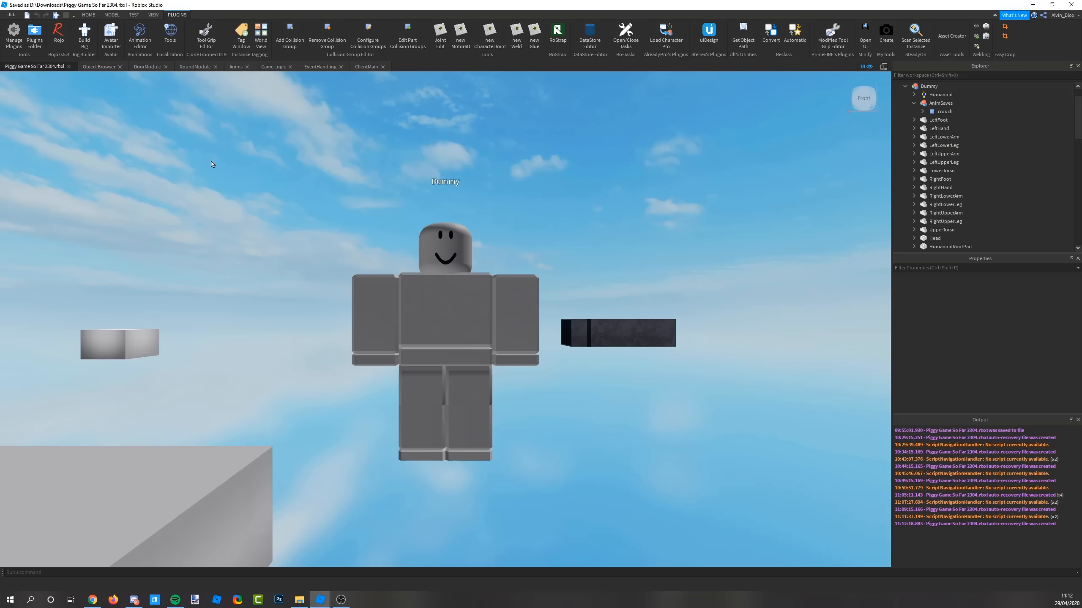
- Check the asset ID in the Anims script and delete the Dummy model from Workspace
left_click(235, 66)
left_click_drag(322, 214, 254, 218)
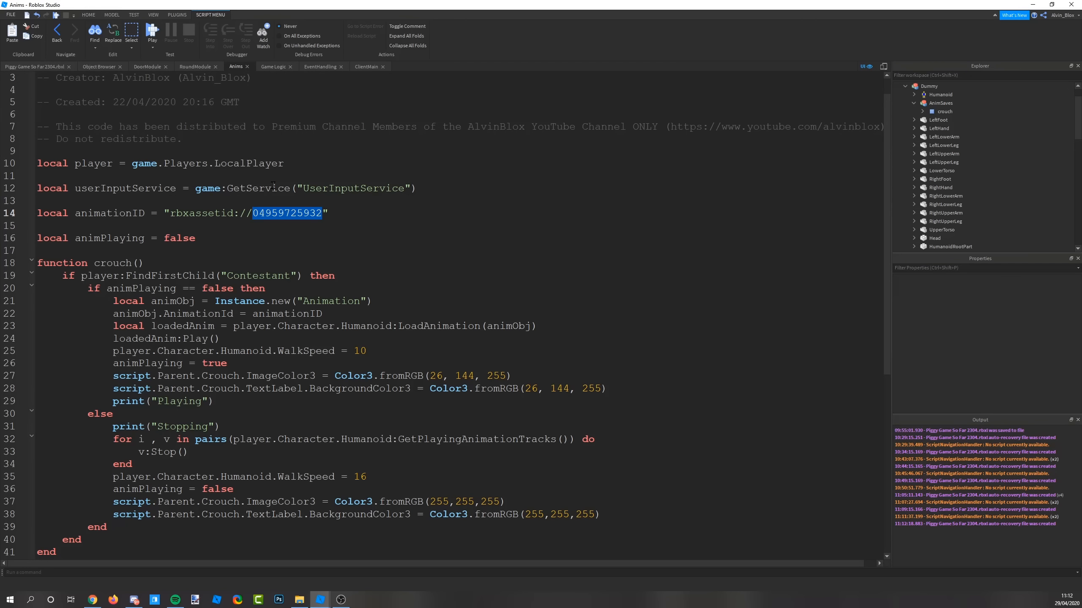
left_click(33, 67)
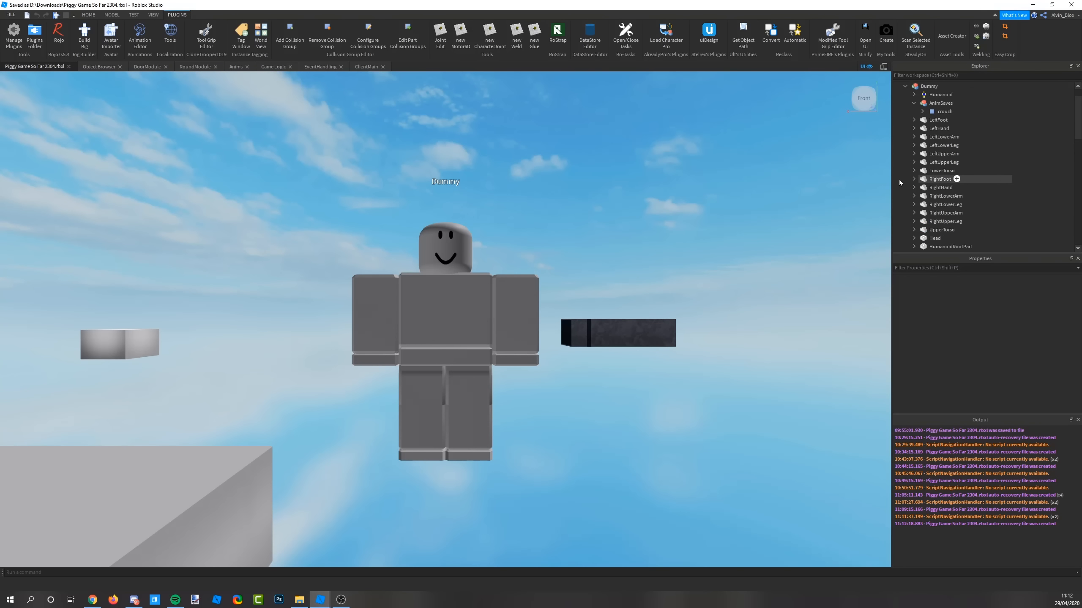
scroll(900, 183, "up", 2)
left_click(928, 111)
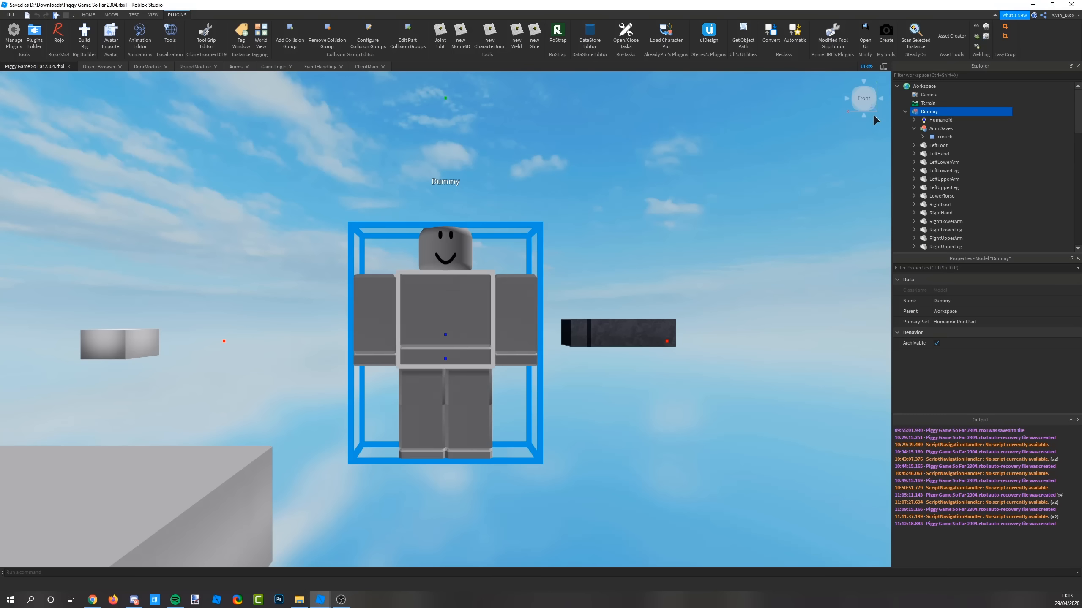
key("Delete")
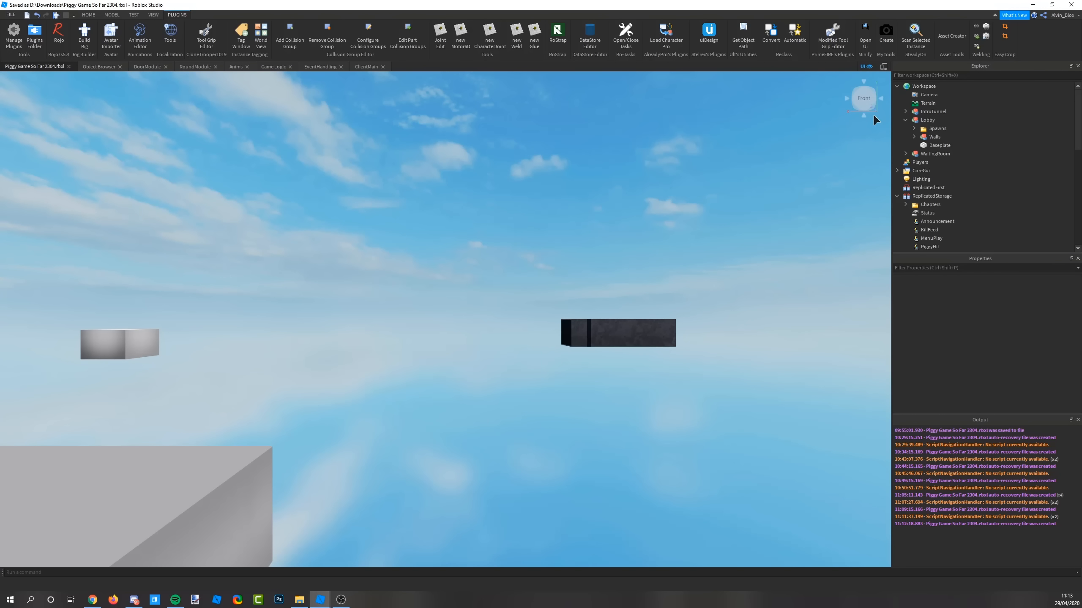
- Preview the trap button by enabling TrapGUI in StarterGui, and disable the GUI again
scroll(948, 147, "down", 6)
scroll(948, 150, "down", 4)
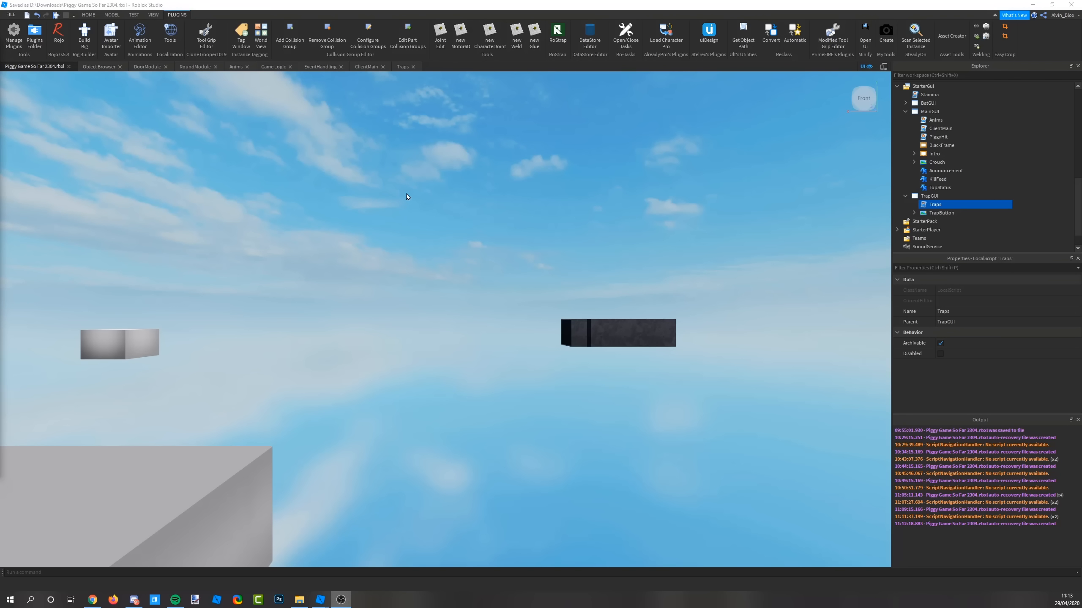
scroll(627, 288, "up", 4)
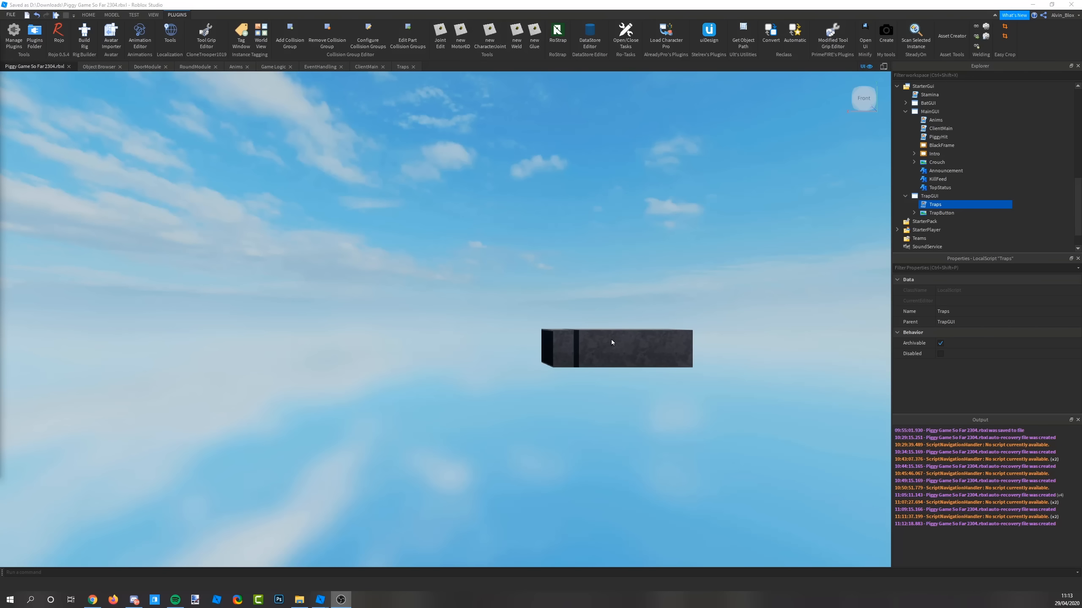
scroll(612, 343, "up", 3)
scroll(702, 278, "up", 2)
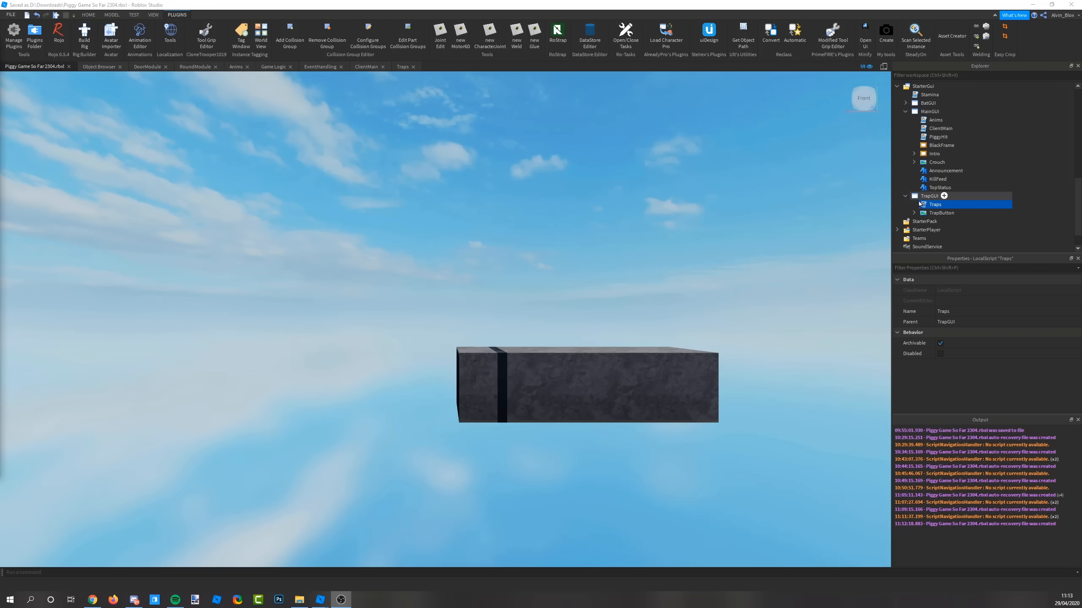
left_click(929, 196)
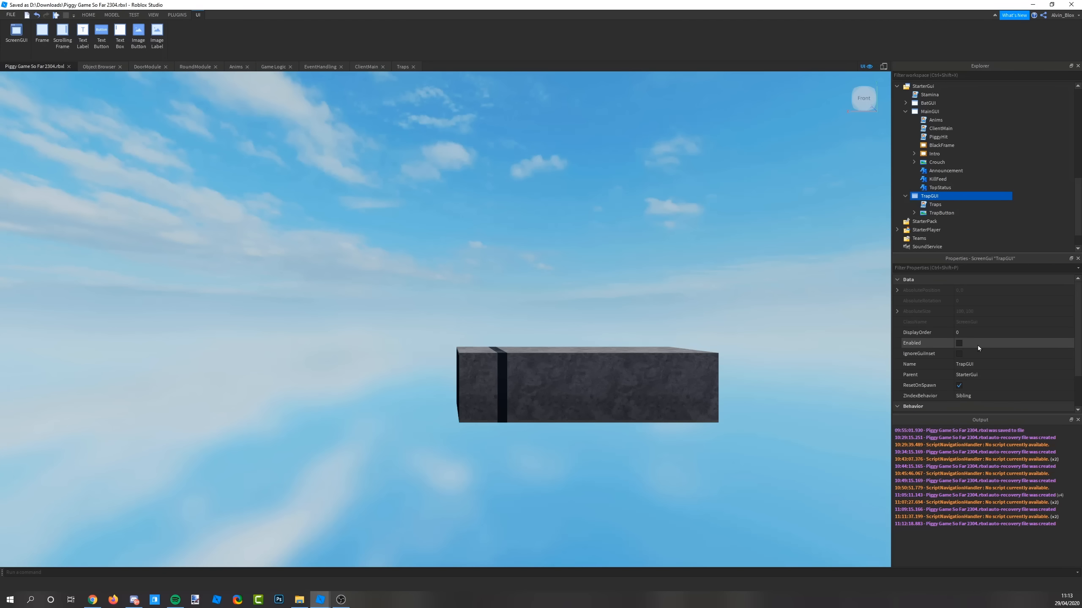
left_click(977, 345)
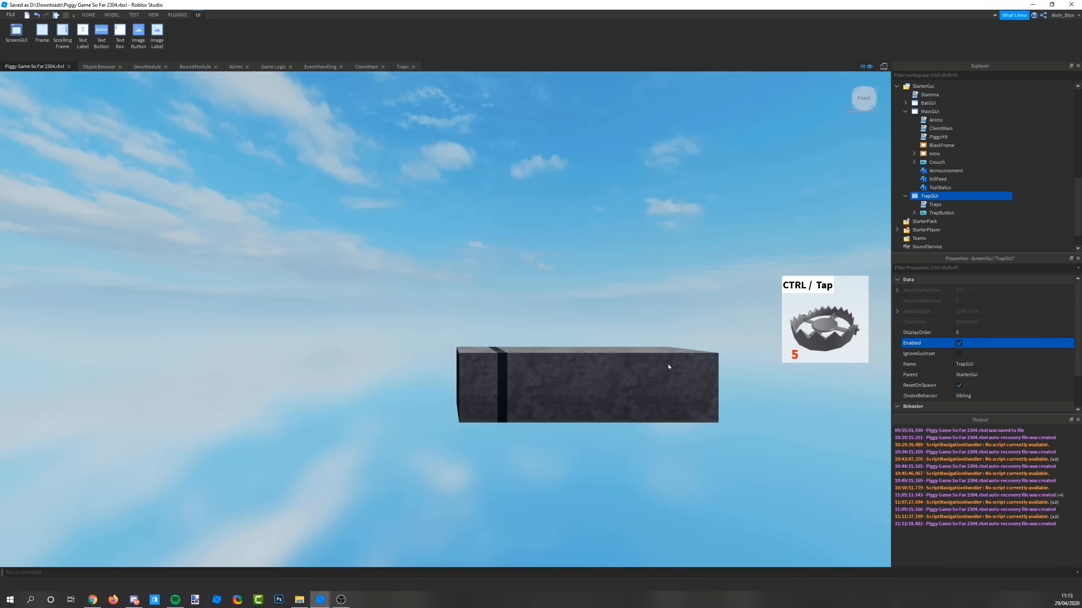
scroll(660, 367, "up", 8)
right_click_drag(638, 391, 601, 365)
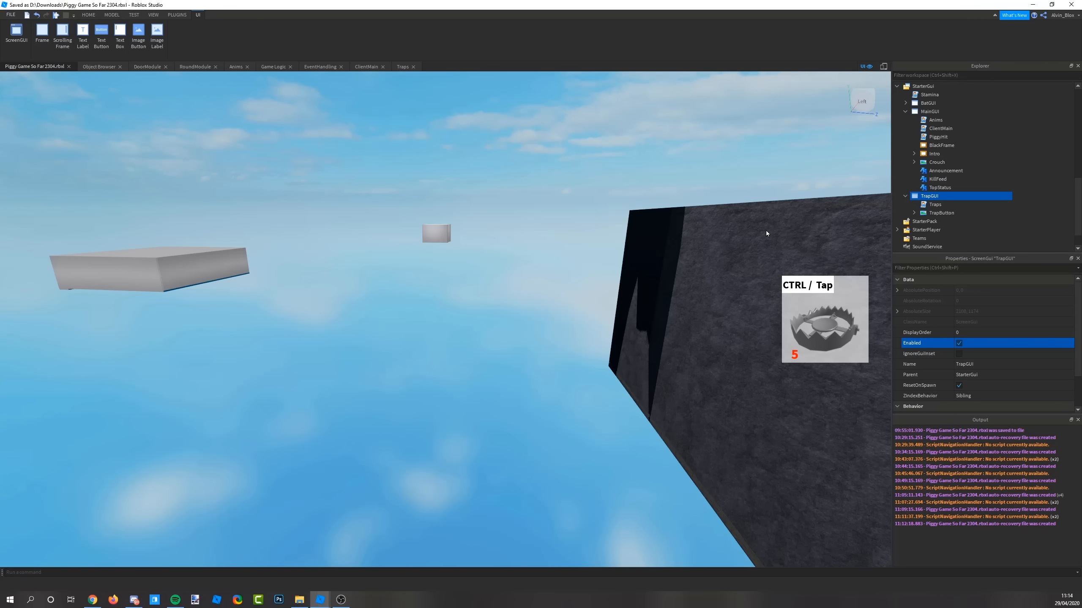
left_click(959, 344)
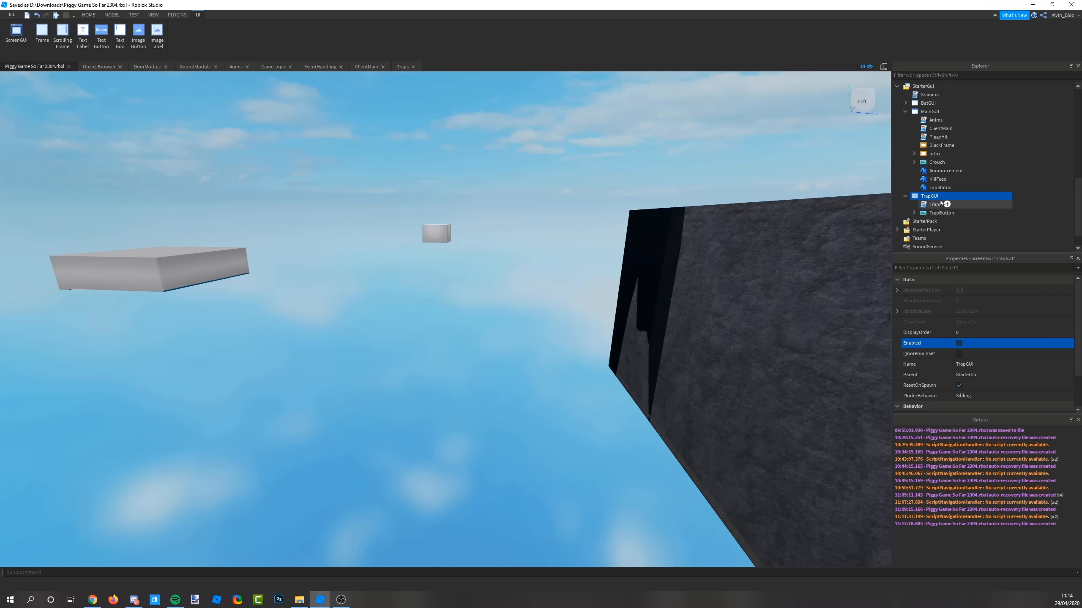
- Open TrapGUI's Traps script and examine the Piggy check and debounce condition in the trap function
double_click(935, 204)
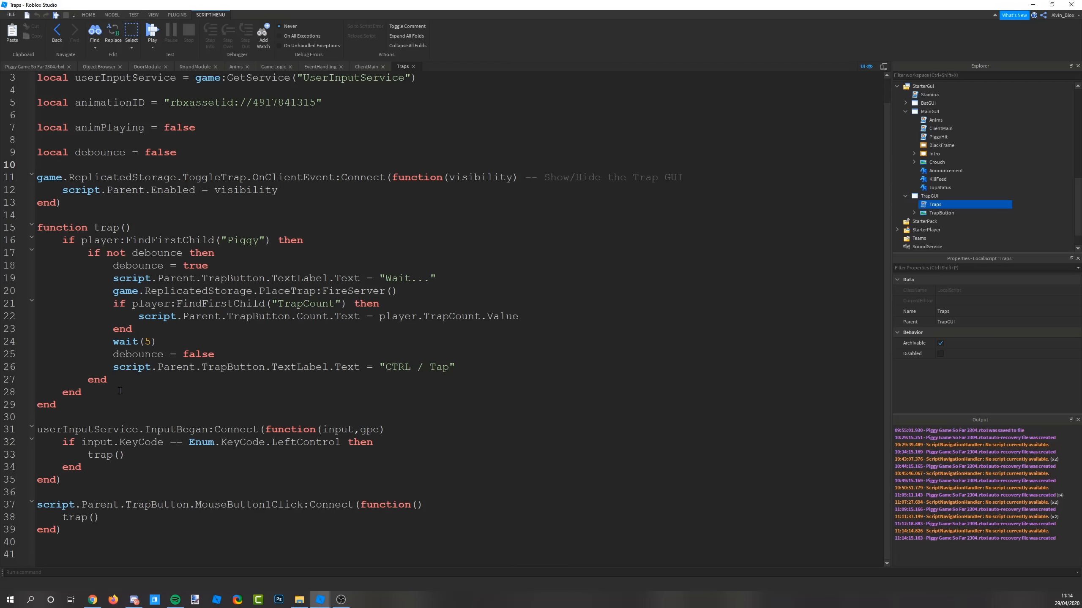
left_click_drag(59, 241, 309, 239)
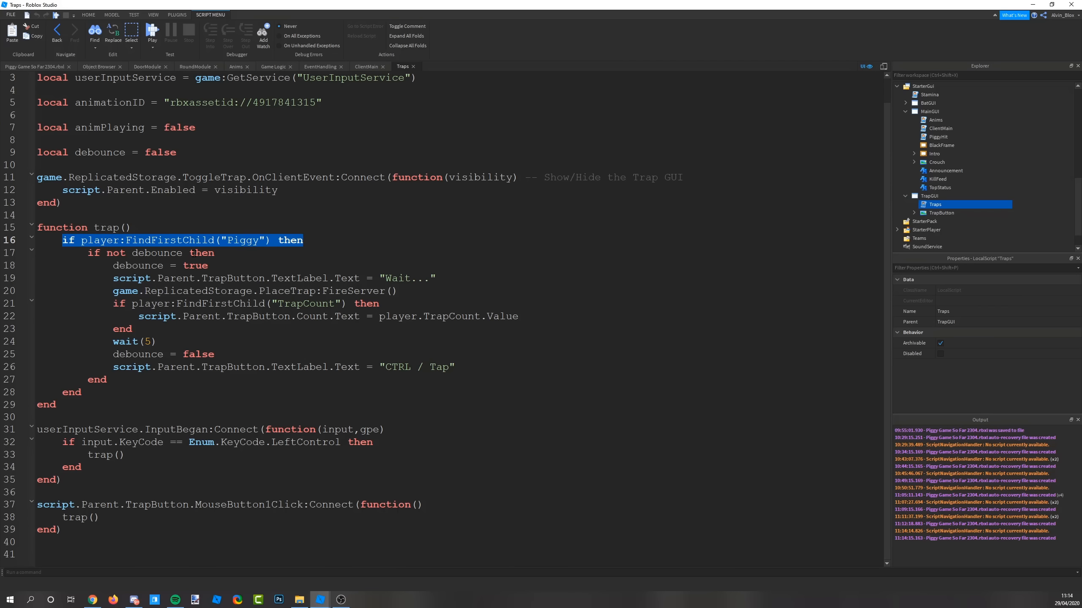
left_click_drag(88, 253, 235, 256)
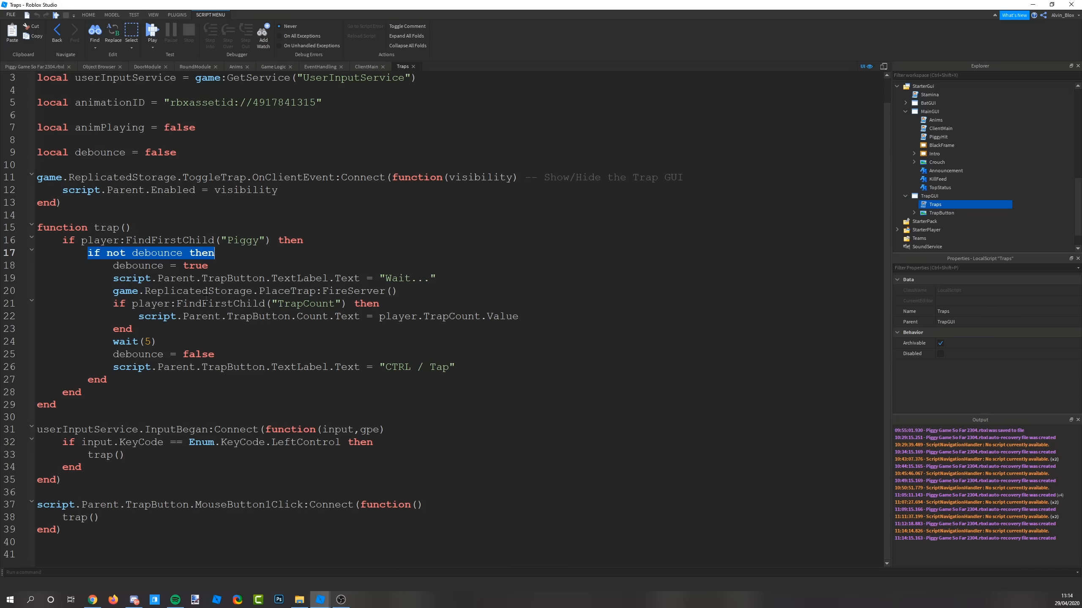
left_click_drag(199, 153, 13, 143)
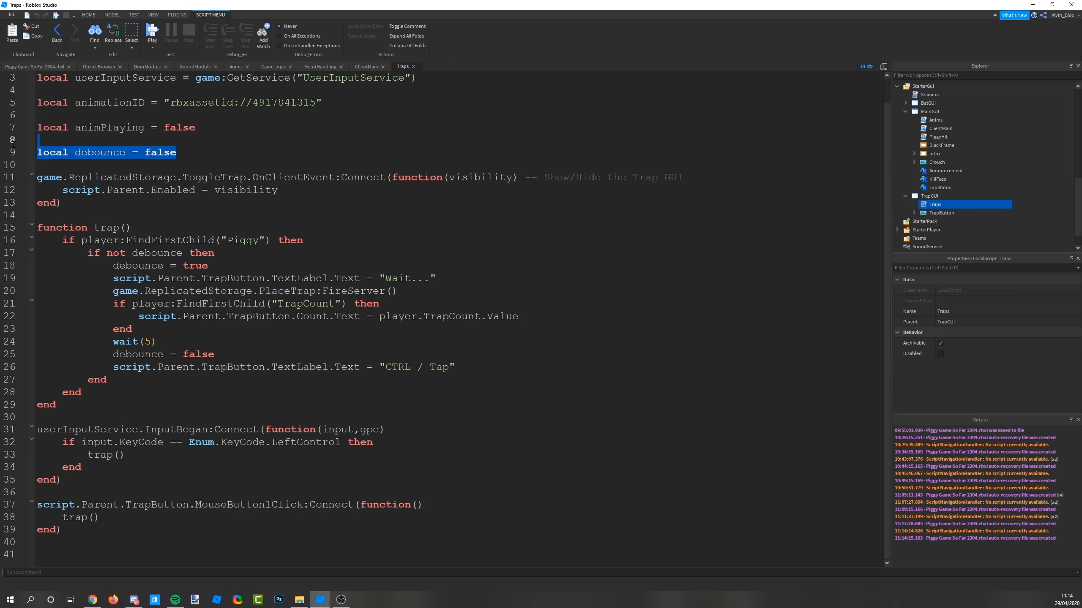
left_click_drag(183, 252, 106, 251)
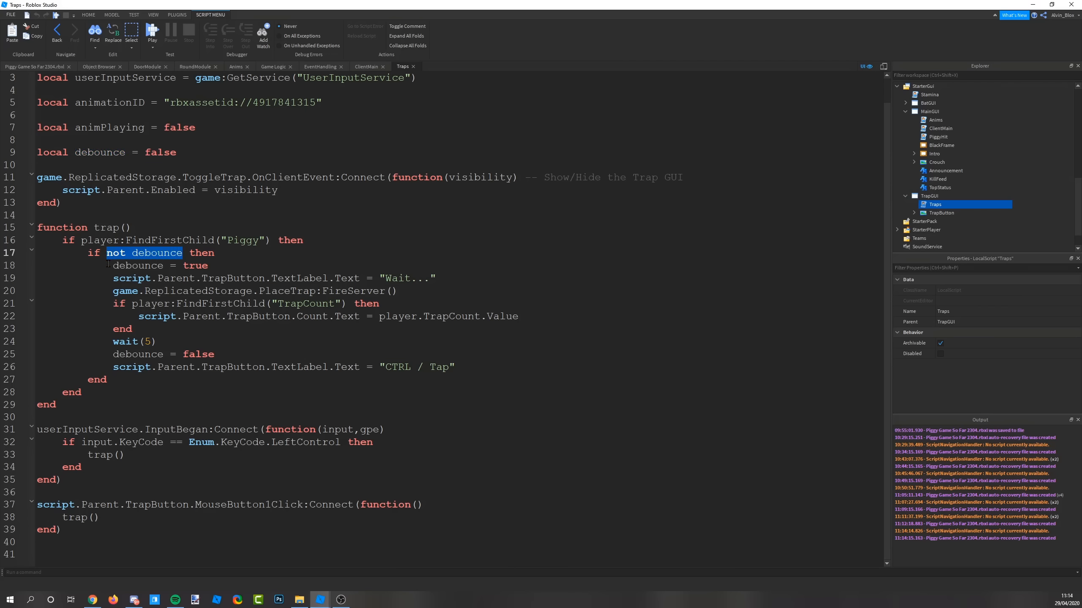